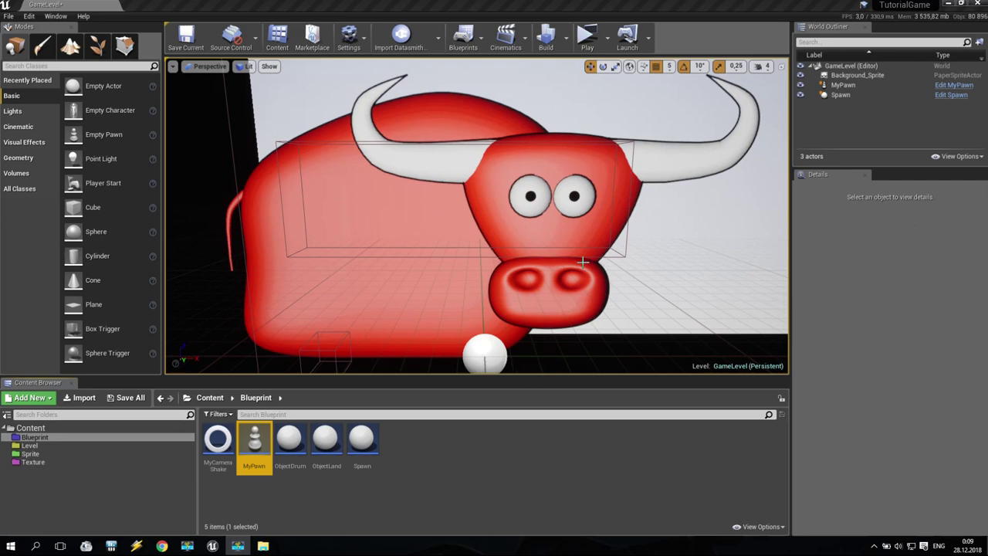
- Playtest the bull jumping over barrels, then open the MyPawn Blueprint from the Blueprint folder
click(586, 36)
click(402, 290)
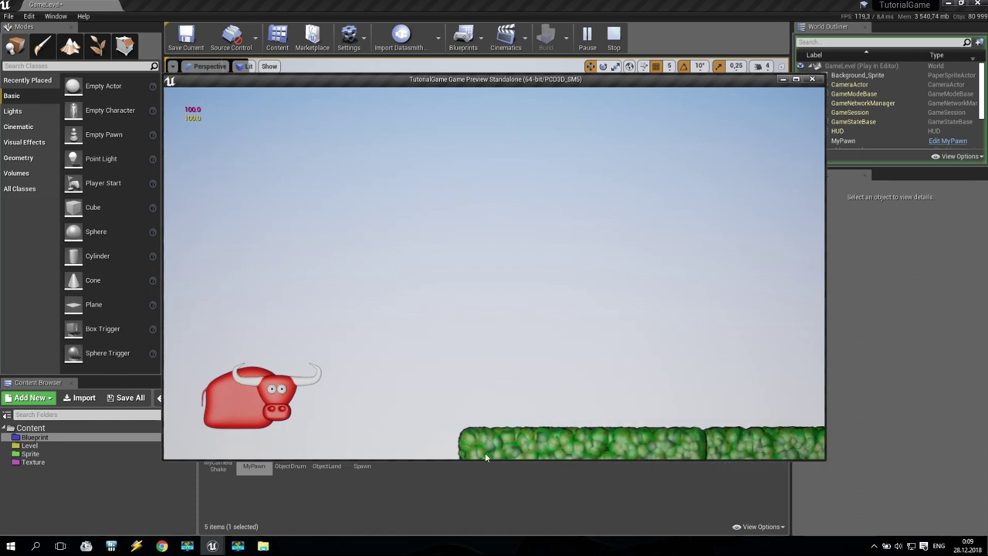
click(584, 399)
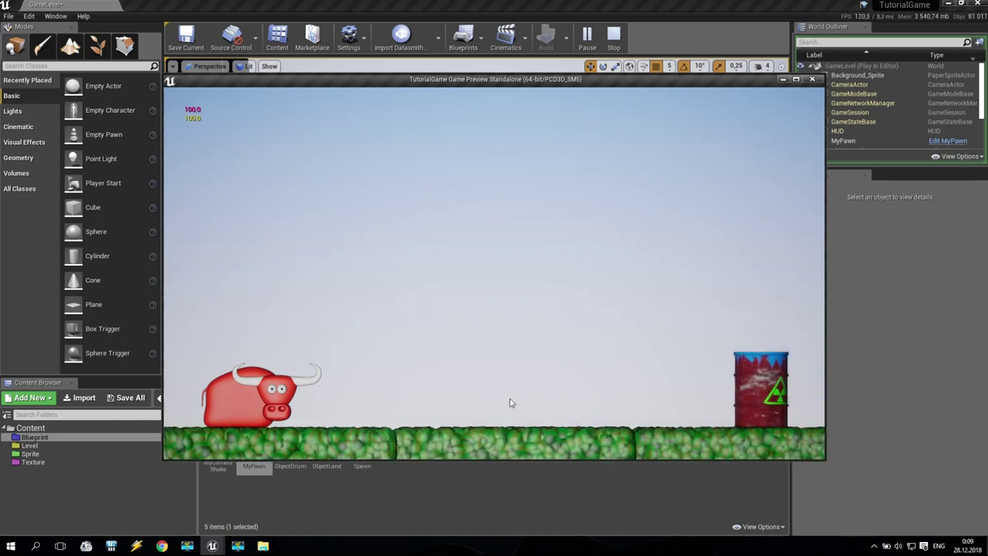
key(space)
key(space)
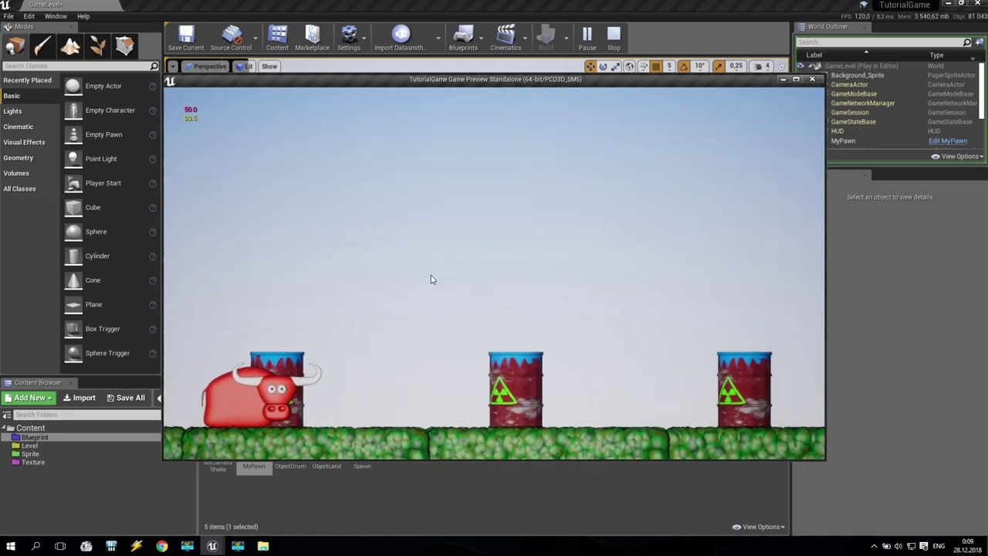
key(space)
key(space)
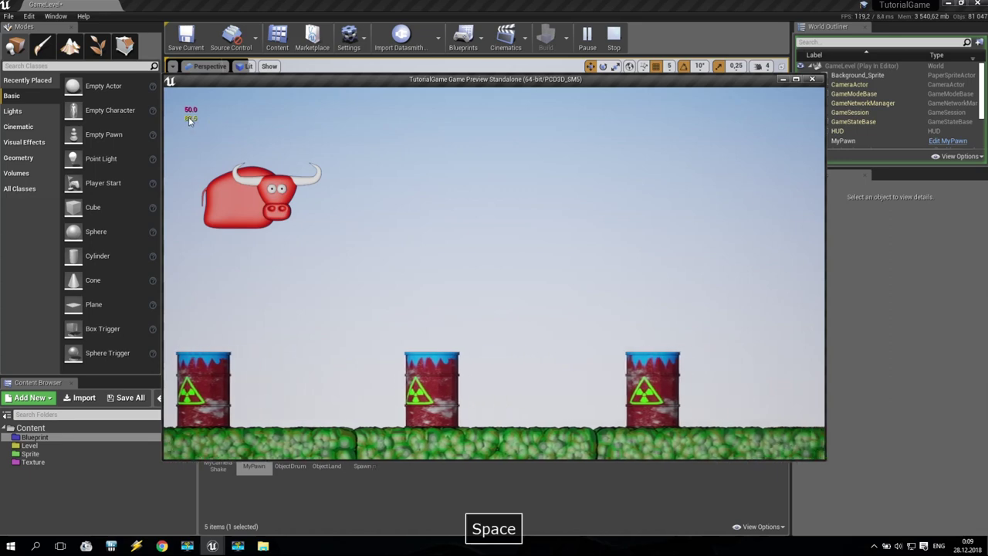
key(space)
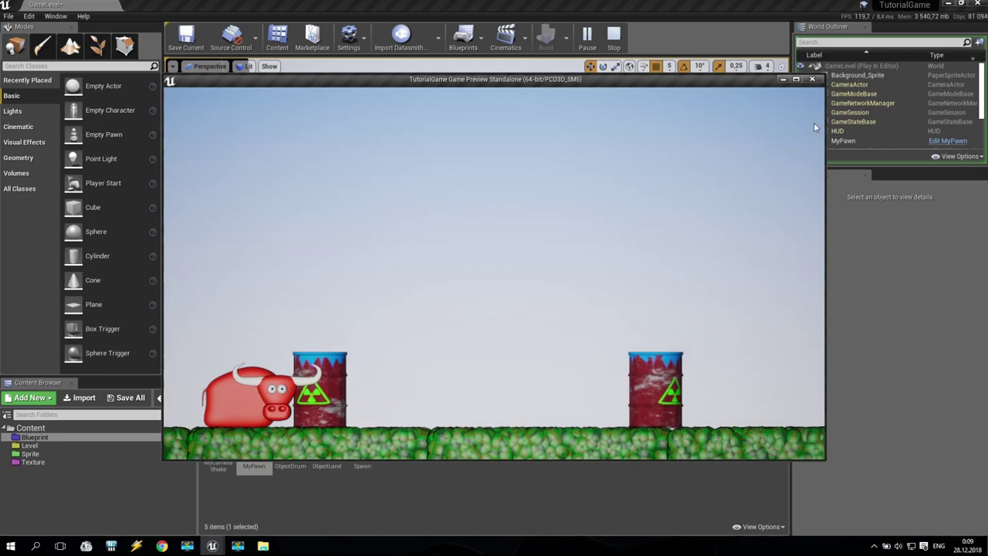
click(812, 81)
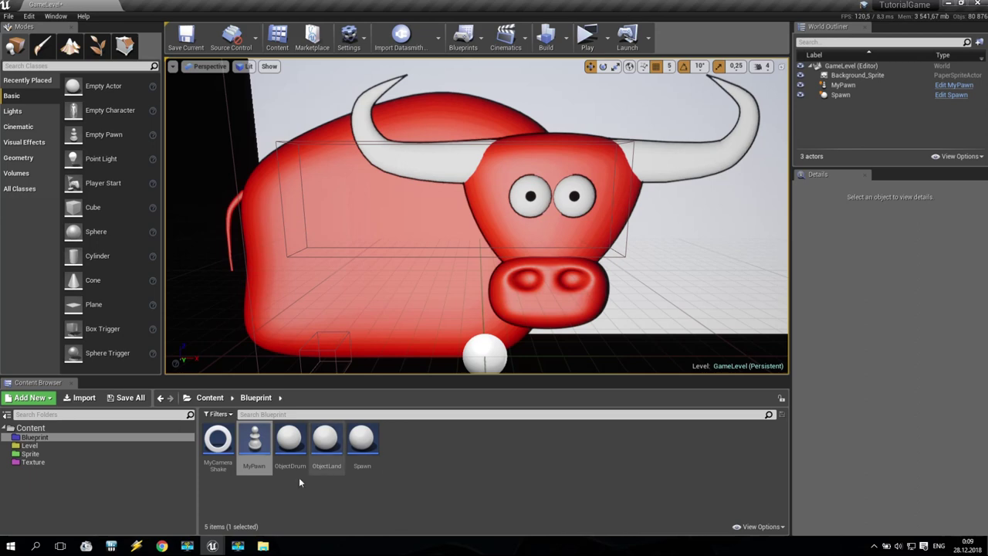
double_click(256, 442)
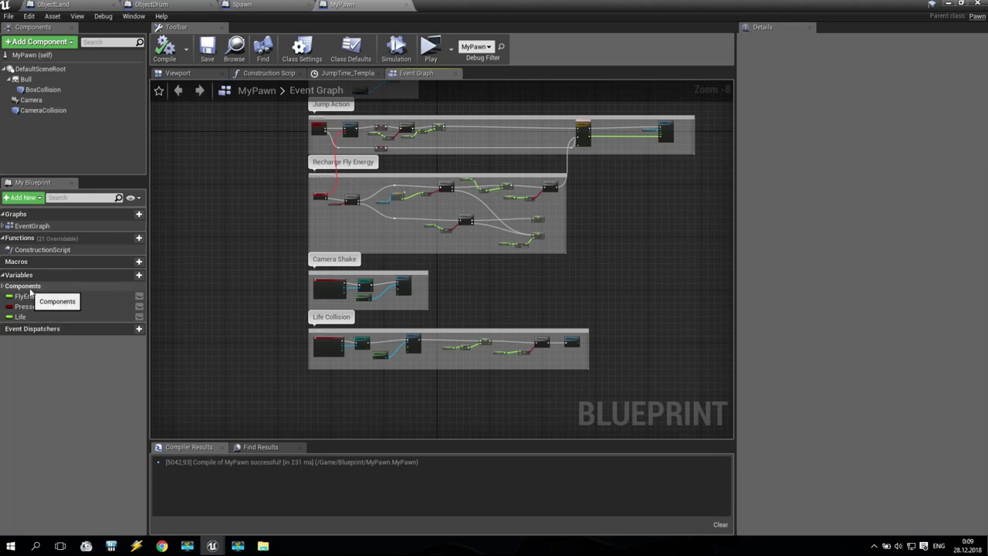
- Create a MyPawn variable named Score and change its type from Float to Integer
click(126, 276)
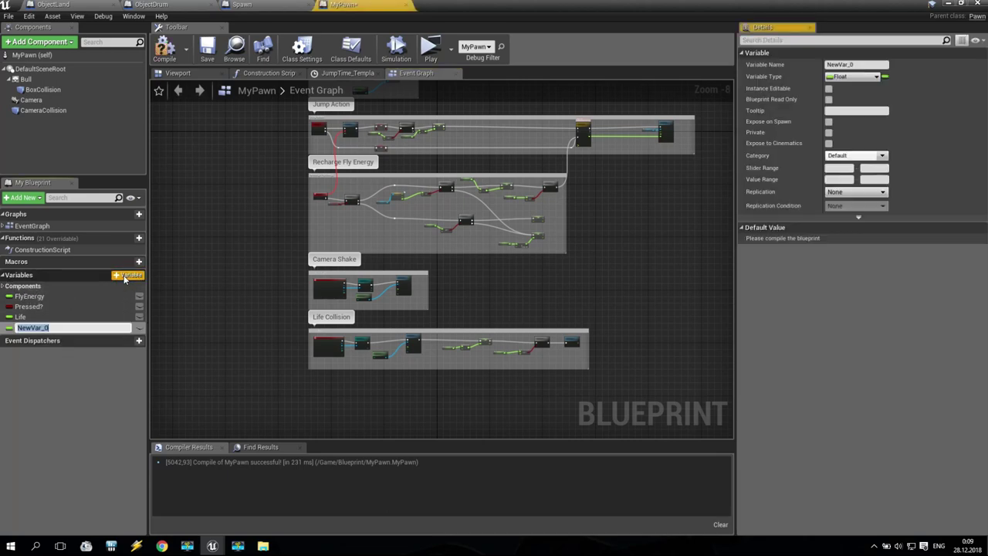
text(Score)
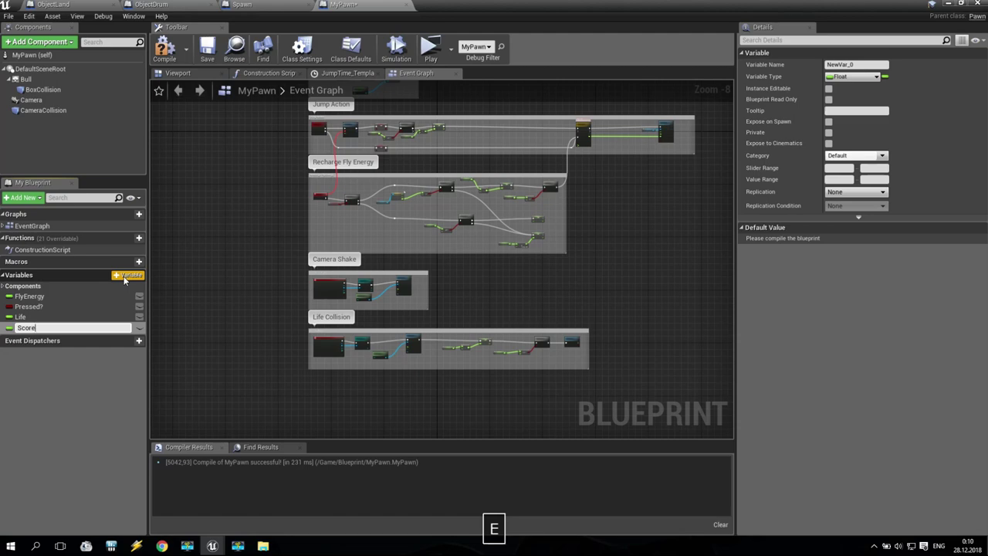
click(71, 406)
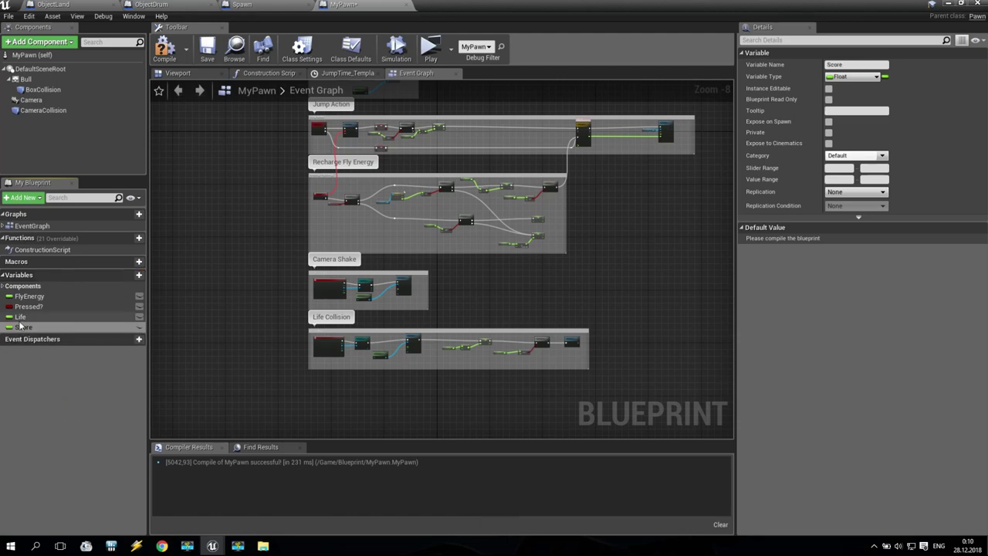
click(48, 397)
click(35, 327)
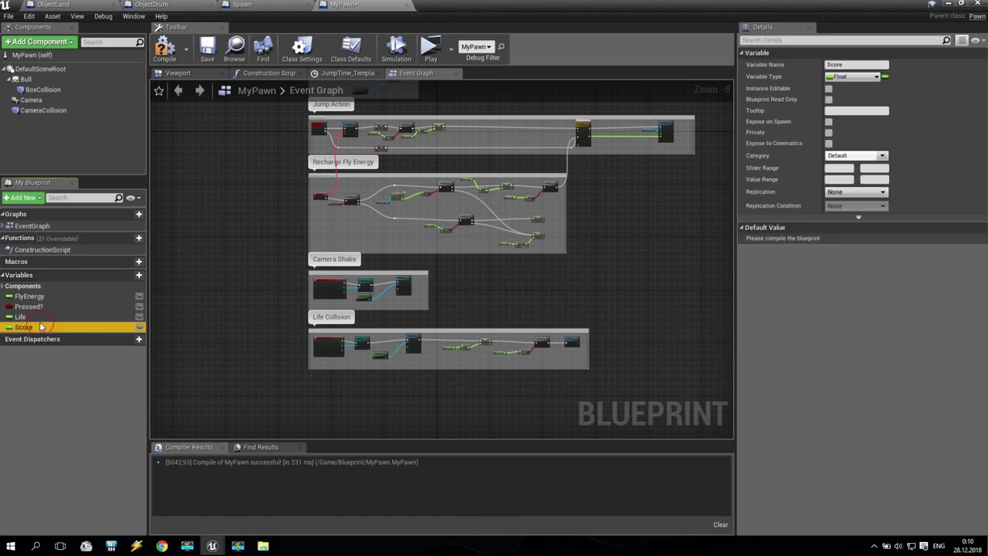
click(854, 78)
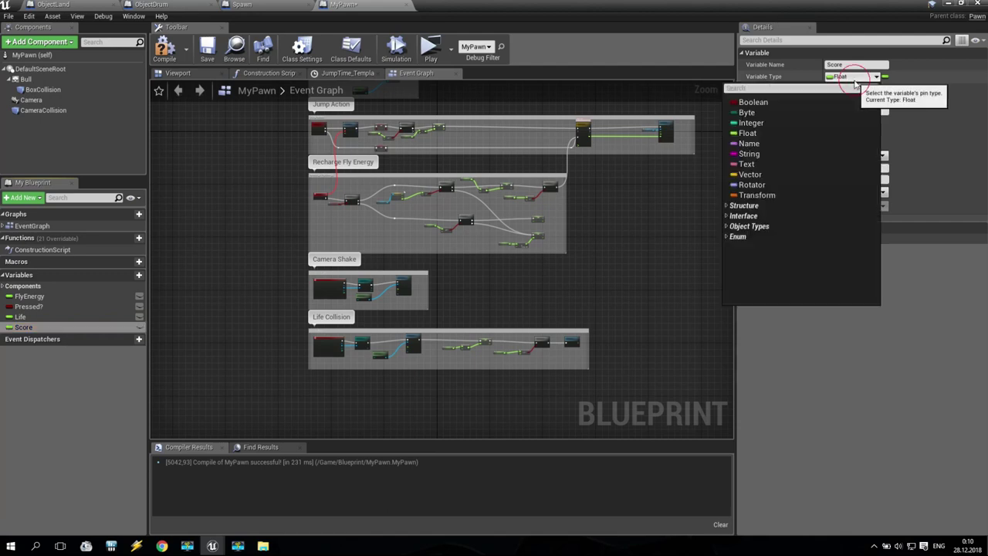
click(755, 124)
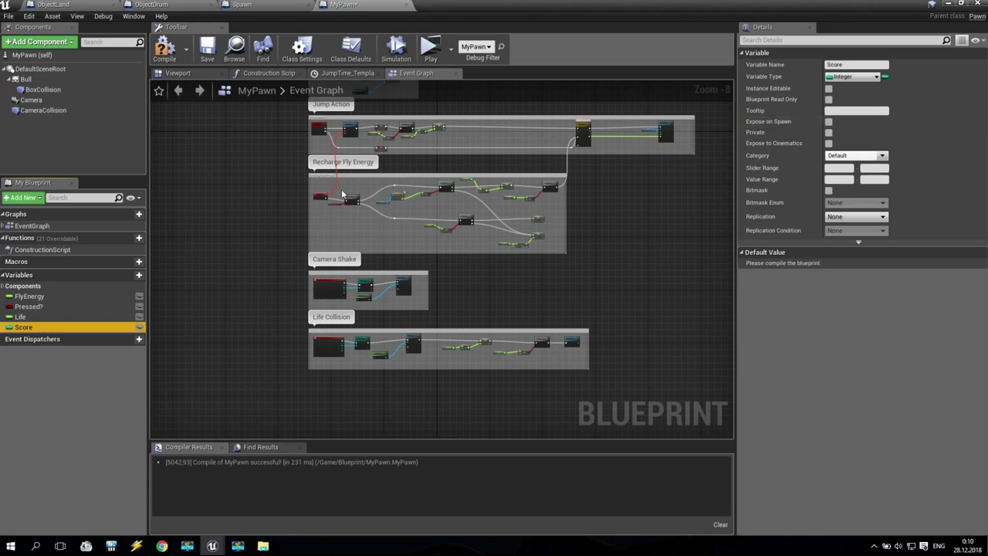
- Compile MyPawn and shift the Get Player Controller and Show Mouse Cursor nodes right
click(165, 51)
right_drag(477, 121, 496, 323)
scroll(400, 309, up, 6)
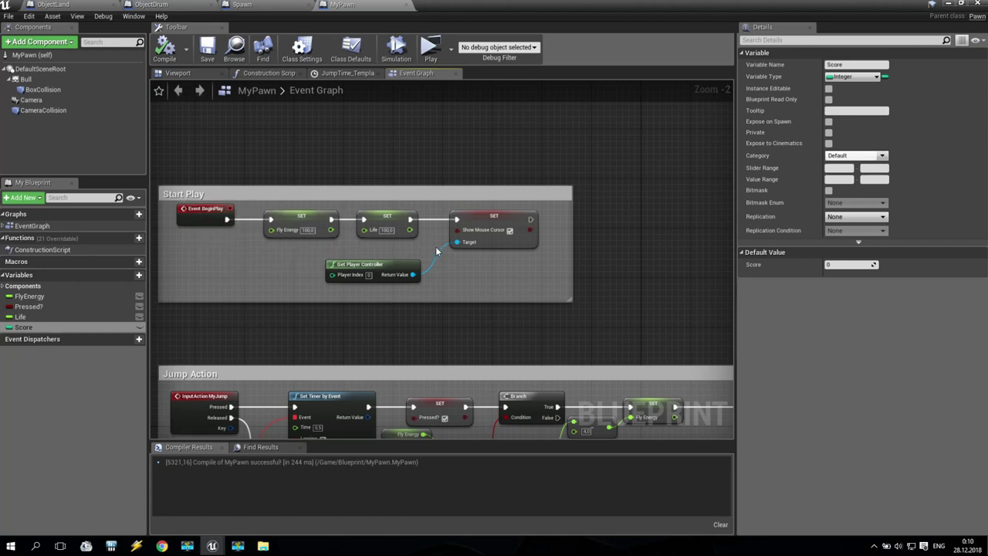
click(402, 260)
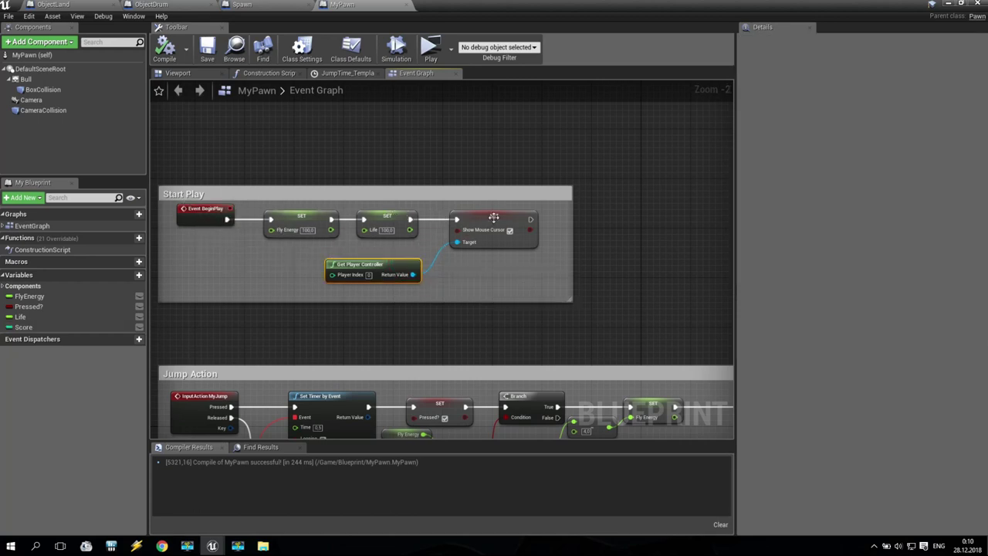
ctrl+click(494, 218)
drag(494, 218, 673, 222)
- Insert a Set Score node after the Life setter and widen the Start Play comment around it
drag(23, 326, 436, 220)
click(456, 230)
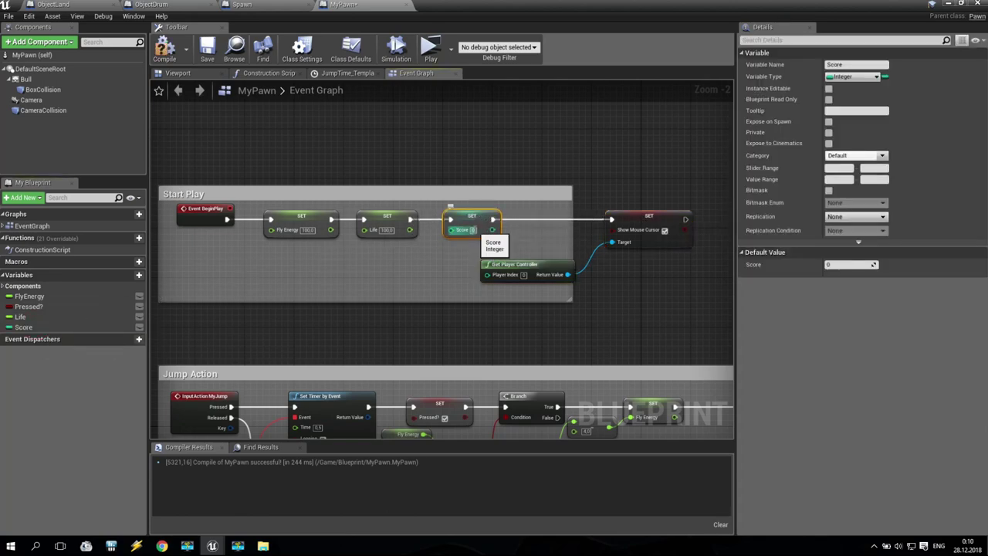
drag(572, 233, 702, 244)
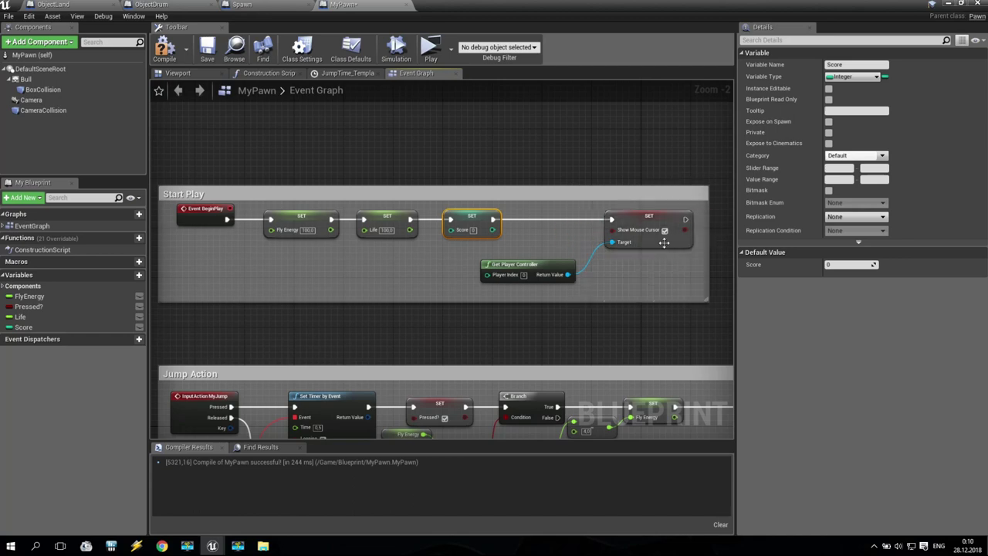
click(332, 125)
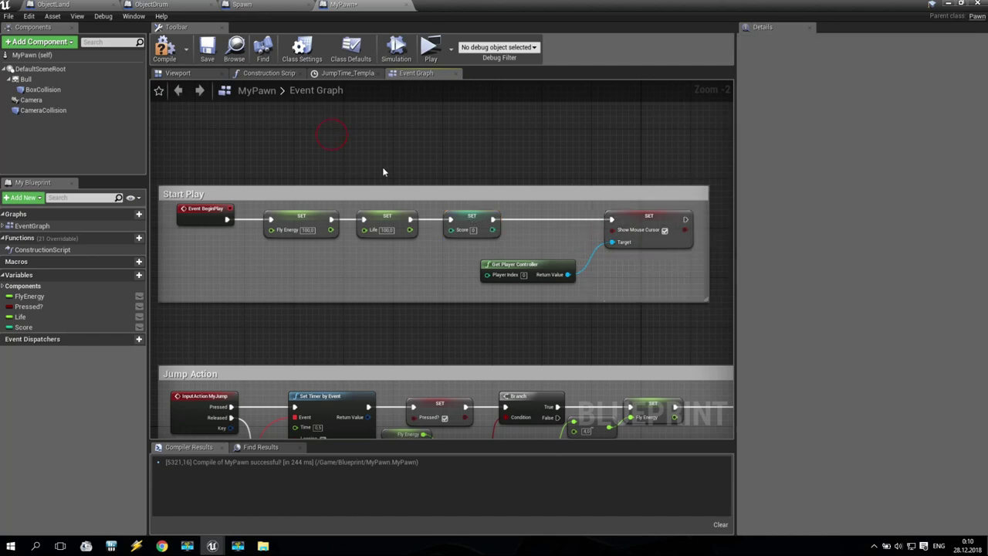
scroll(407, 177, down, 2)
scroll(456, 299, down, 2)
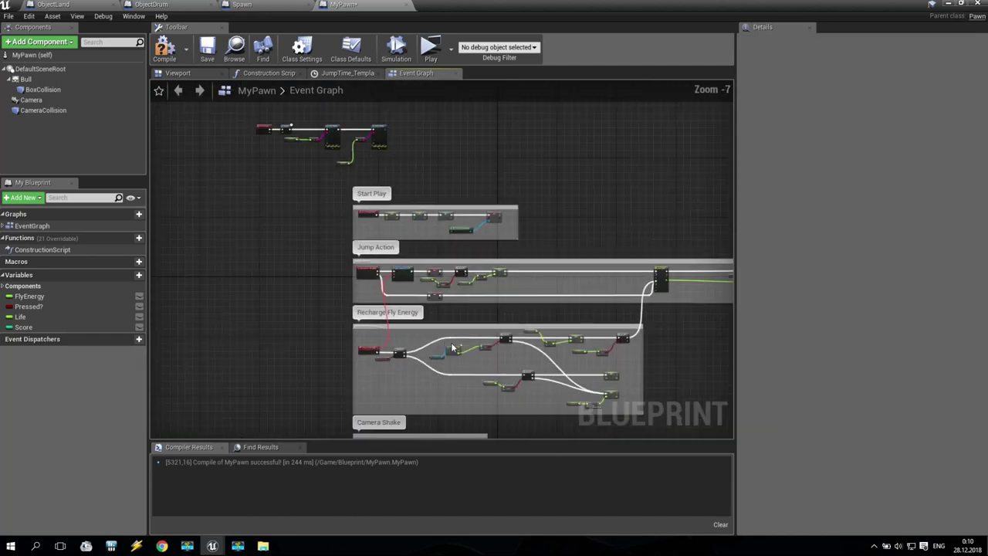
right_drag(456, 324, 456, 255)
scroll(462, 312, up, 2)
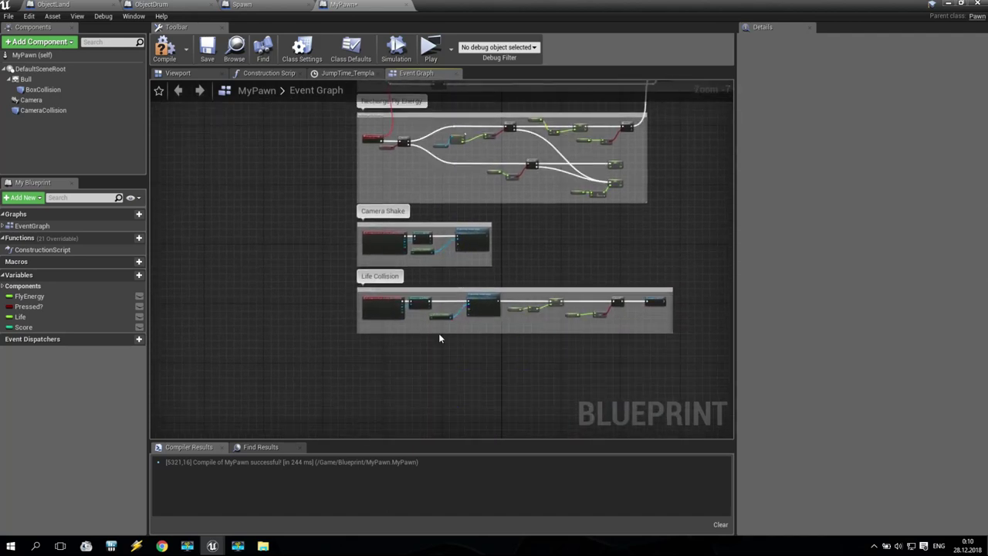
- Inspect the Bull, BoxCollision and CameraCollision components in the Viewport, then start a test play
click(178, 73)
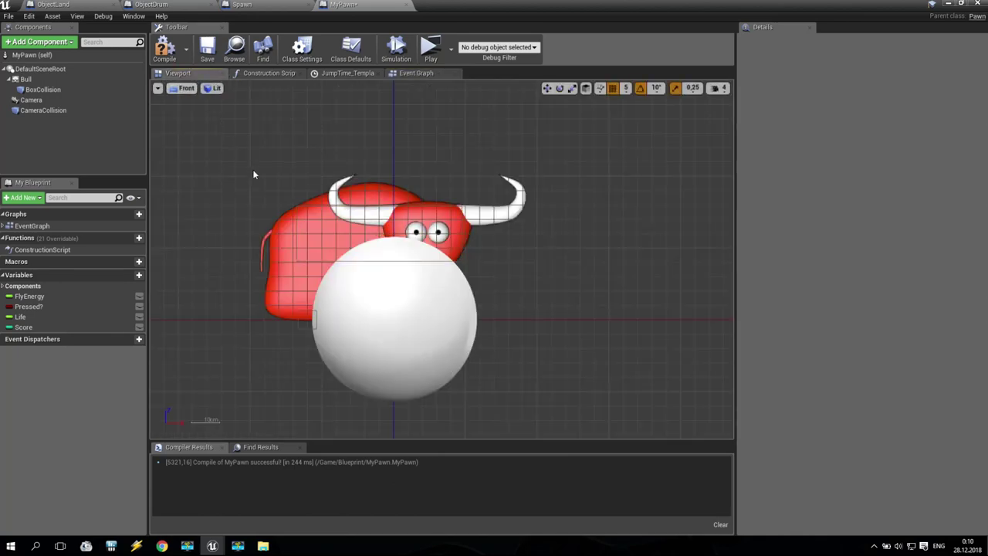
click(377, 189)
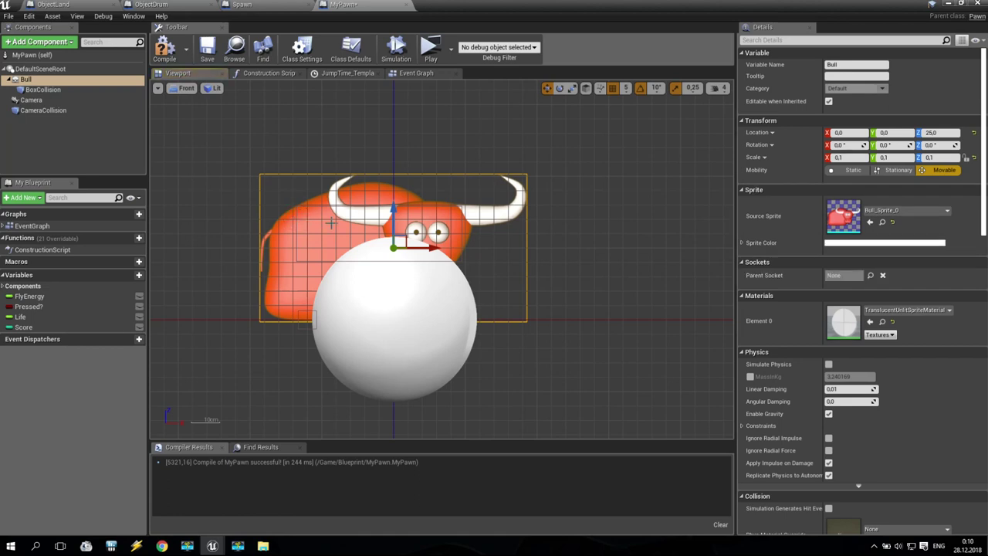
click(462, 261)
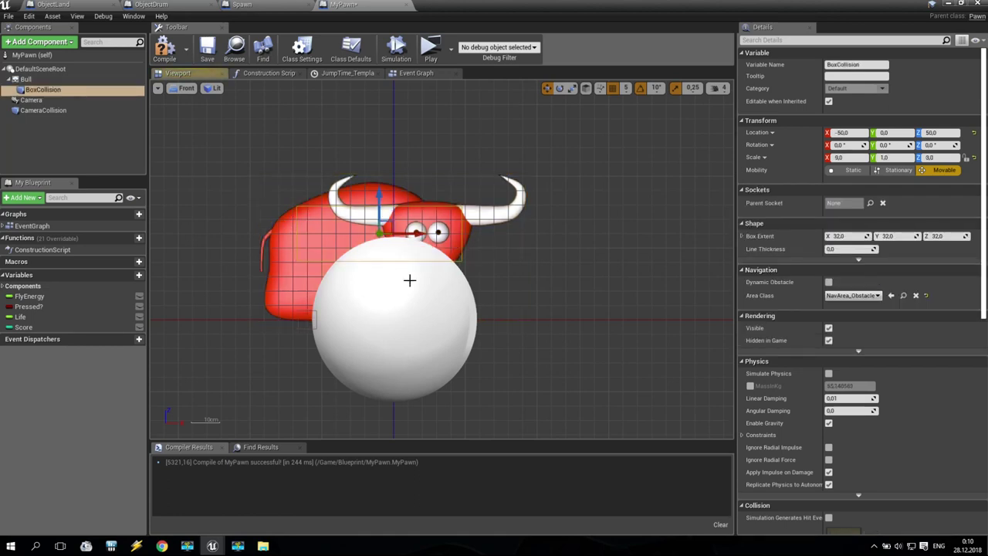
click(301, 330)
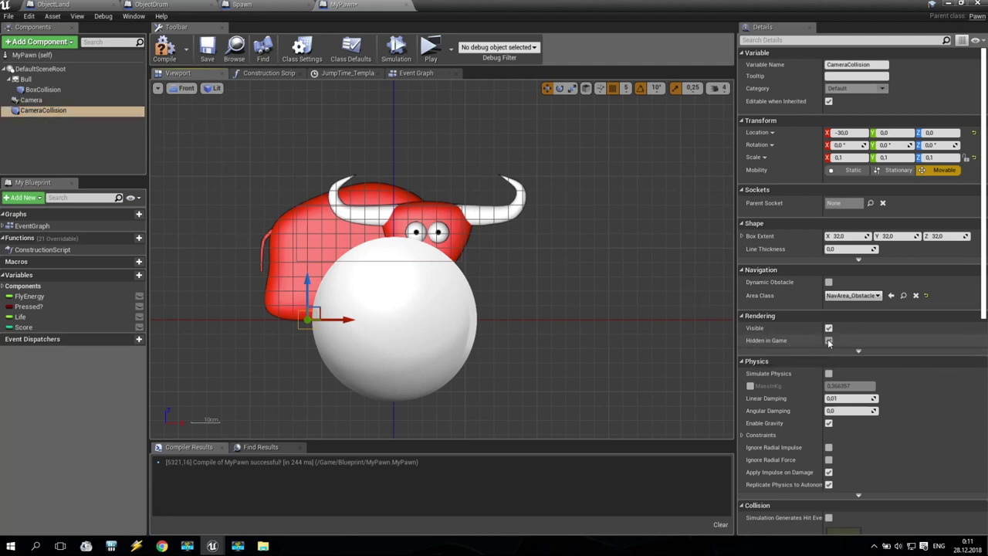
click(430, 48)
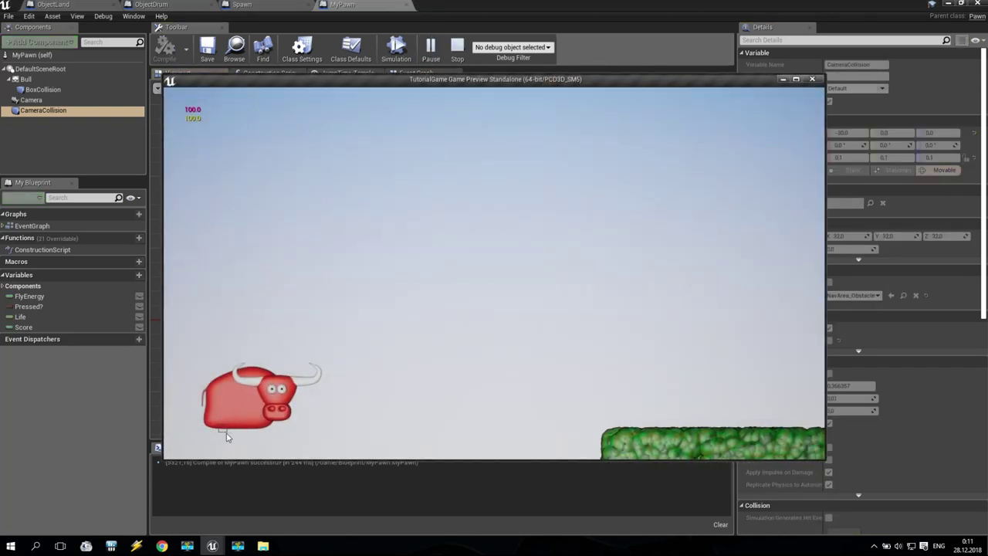
- Fly the bull over the barrels with repeated Space presses, then close the preview window
key(space)
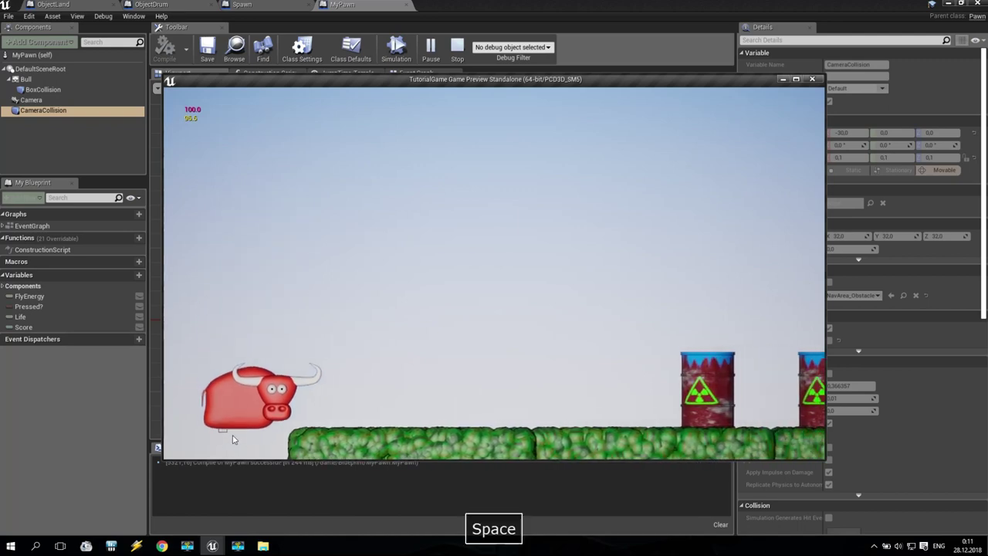
key(space)
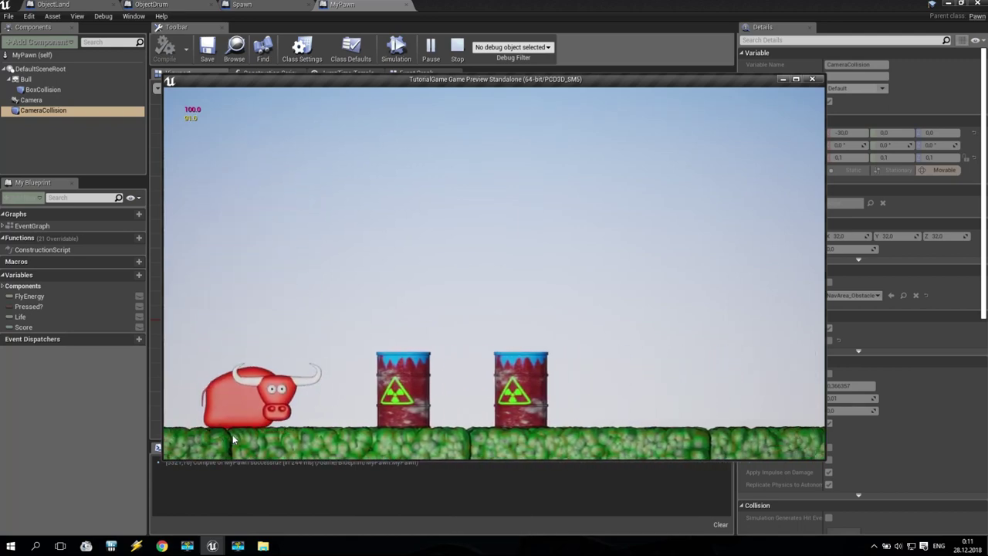
key(space)
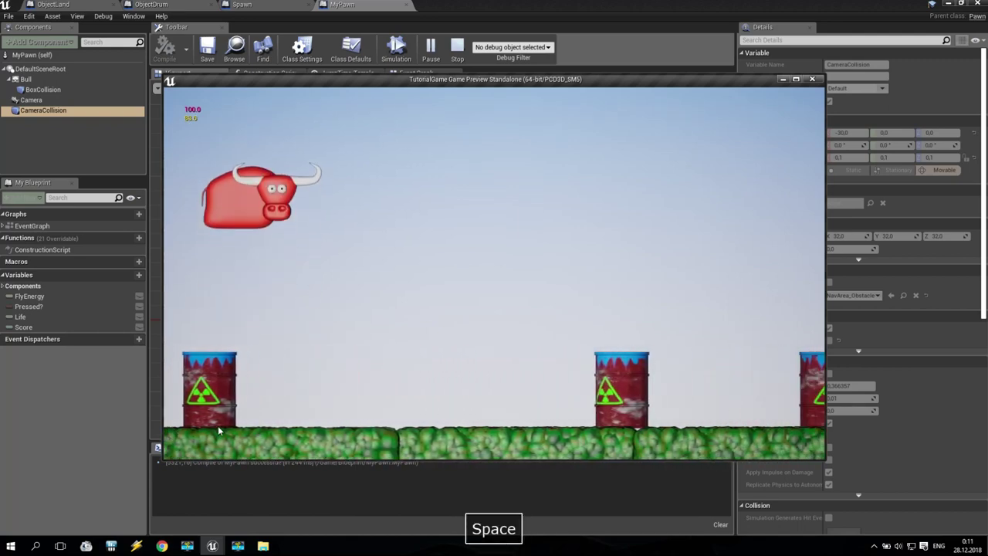
key(space)
key(space)
key(space)
key(space)
key(space)
key(space)
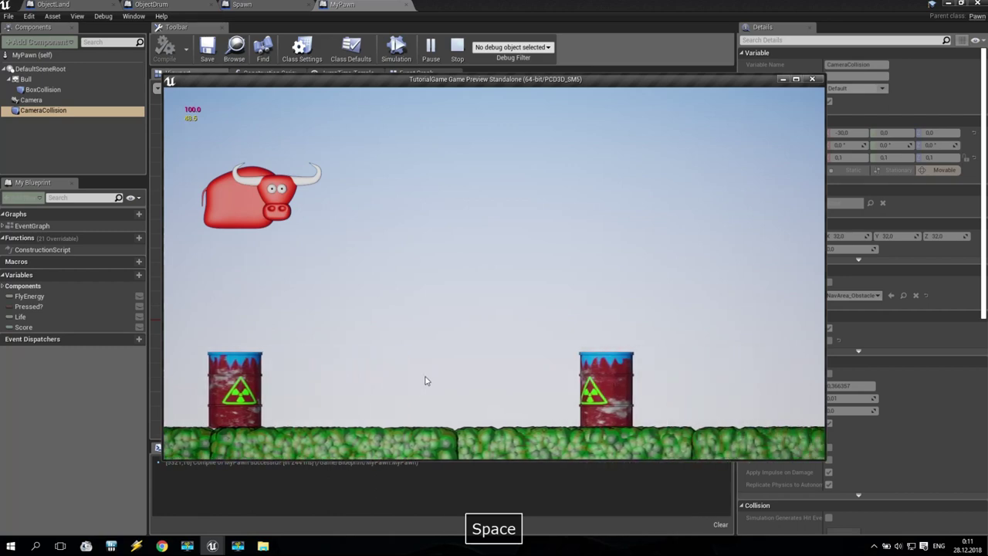
key(space)
key(space)
key(space)
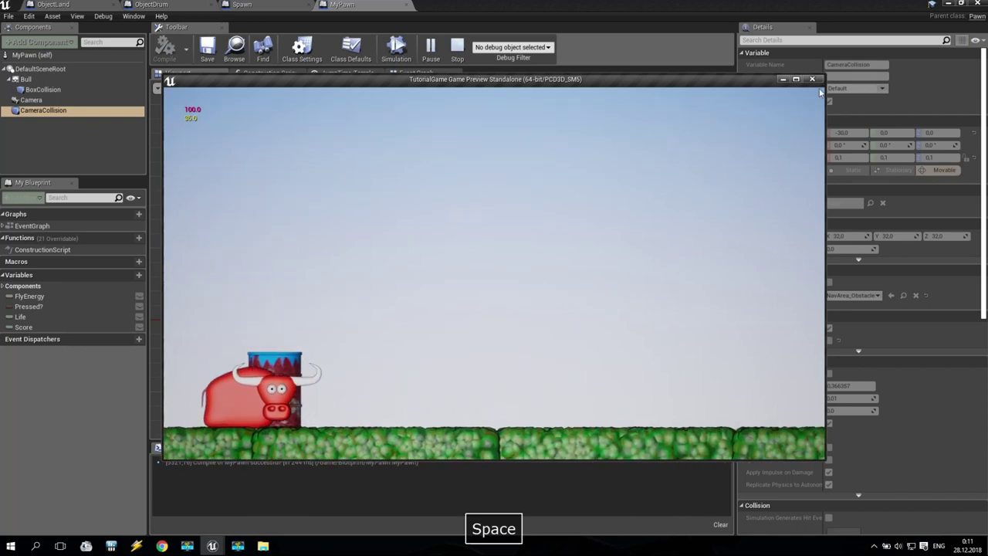
click(812, 80)
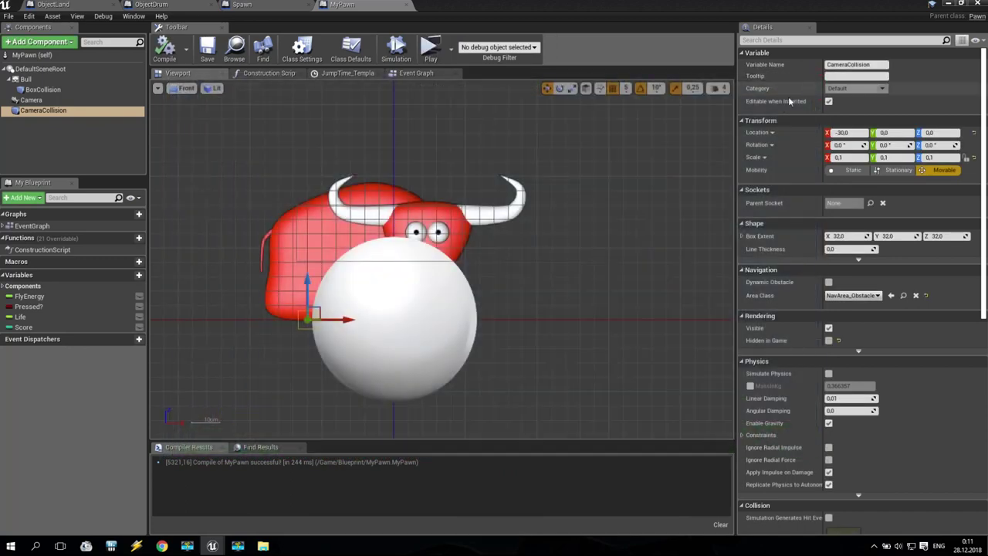
- Place an On Component End Overlap node from Camera Collision's Collision events in the Event Graph
click(416, 74)
scroll(381, 384, up, 4)
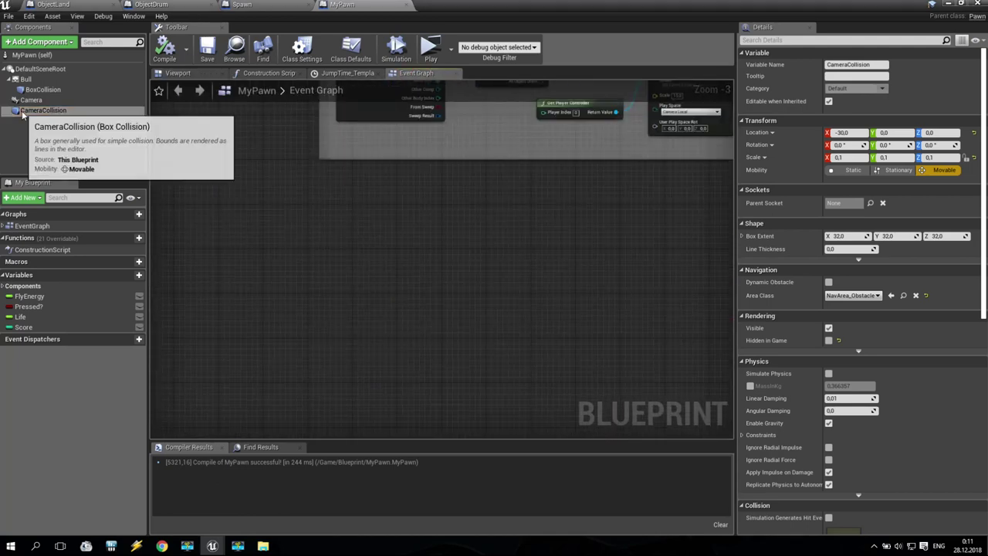
click(326, 252)
right_click(329, 256)
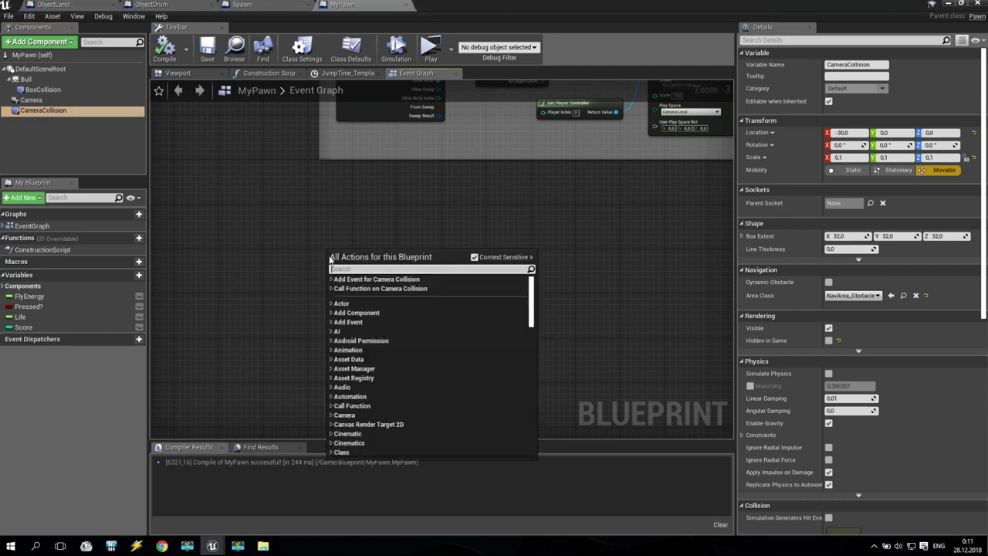
click(331, 280)
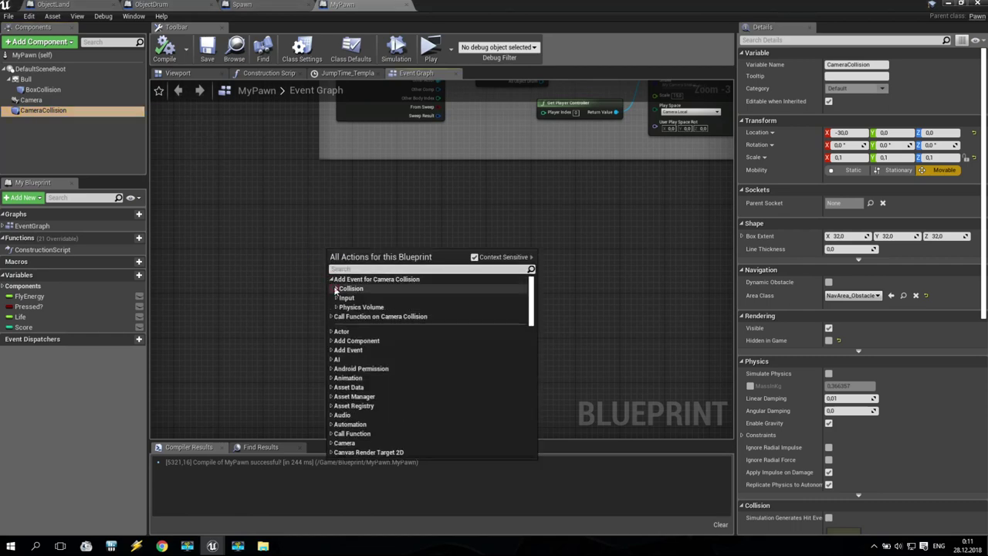
click(335, 288)
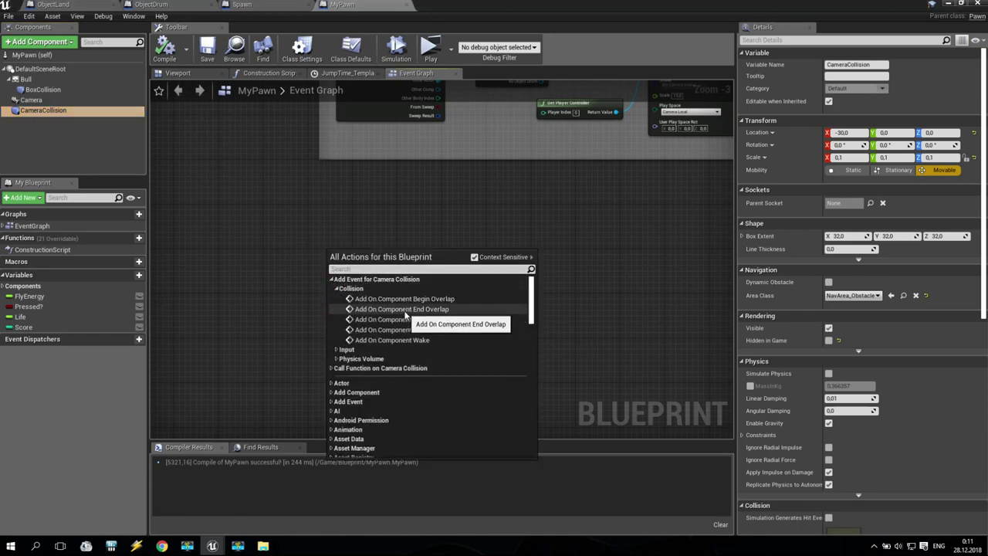
click(429, 309)
right_drag(378, 247, 396, 233)
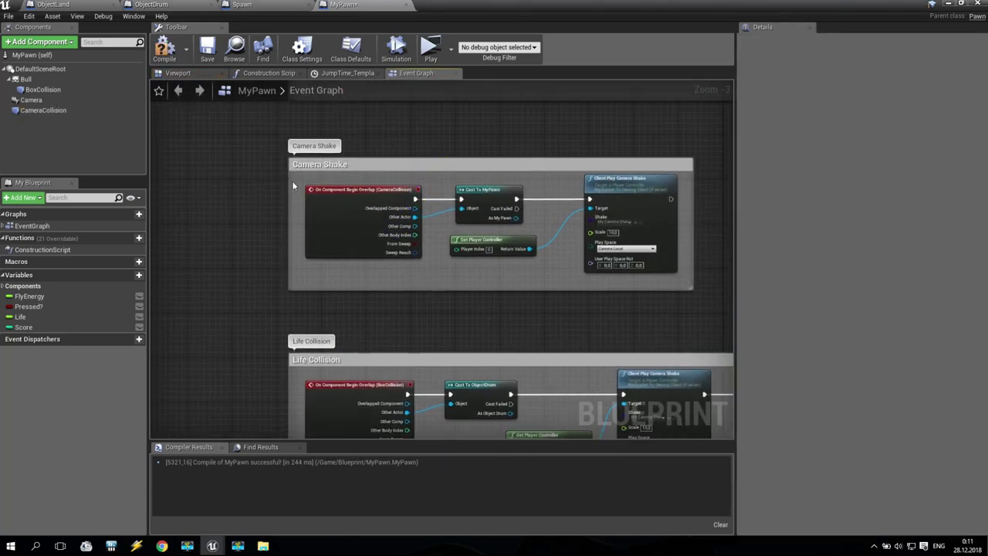
- Add a Cast To ObjectDrum node after the CameraCollision End Overlap event
click(333, 186)
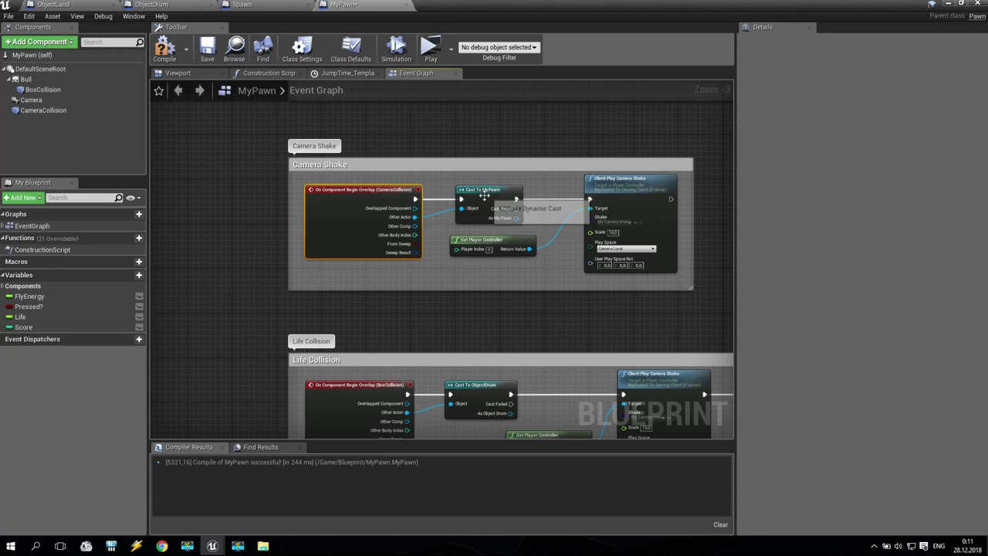
right_drag(359, 419, 386, 304)
click(313, 275)
scroll(404, 275, up, 3)
drag(356, 289, 401, 294)
text(drum)
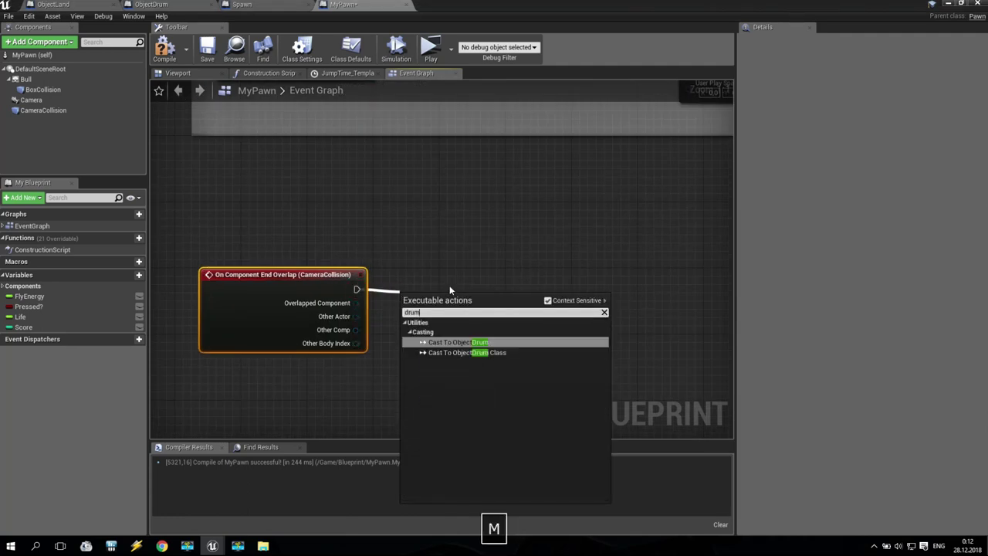
click(454, 342)
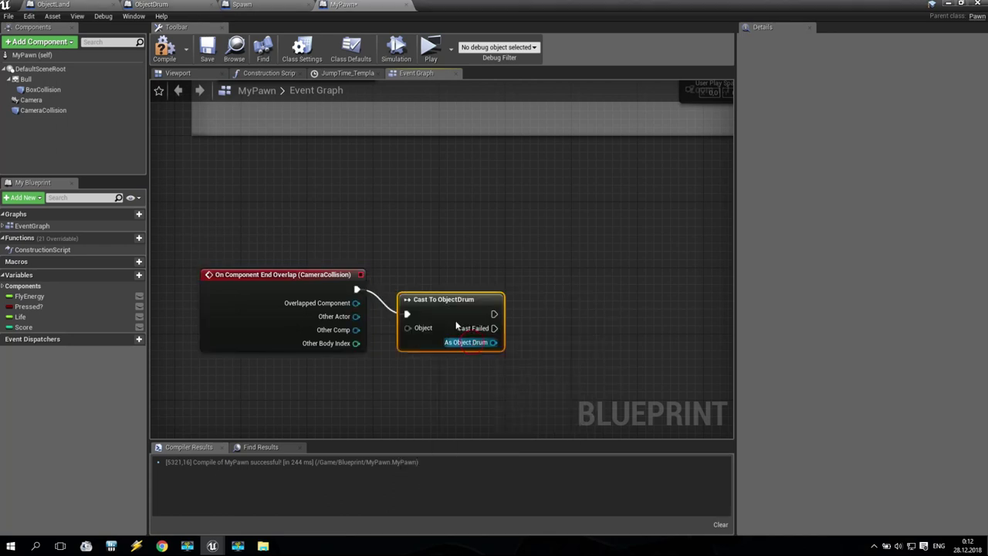
click(157, 6)
click(343, 5)
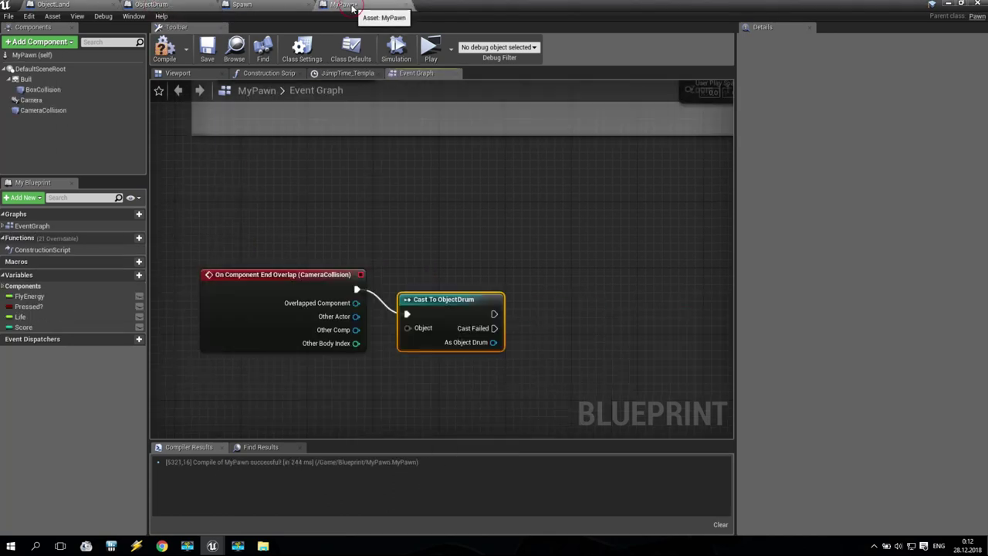
drag(459, 286, 459, 277)
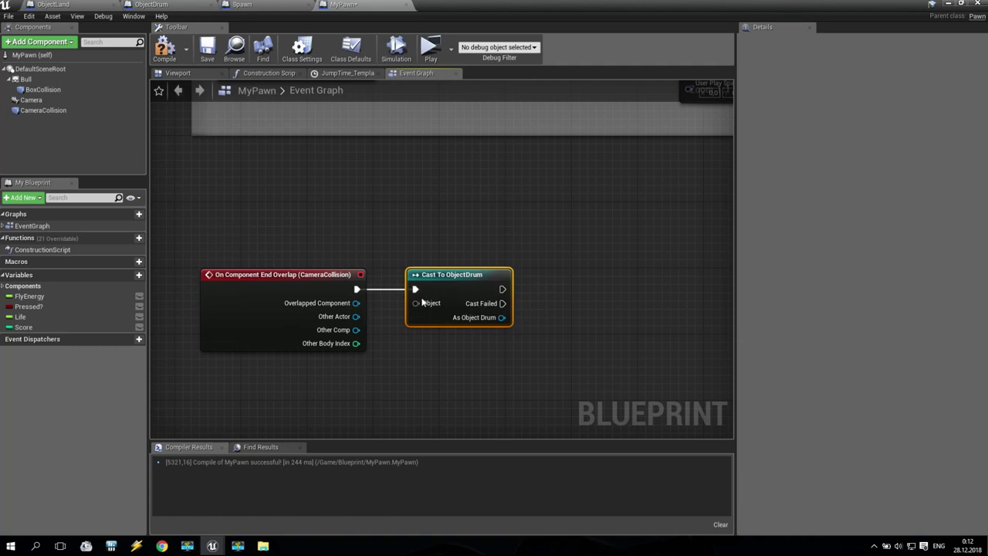
- Wire Other Actor into the cast's Object input and add Set Score and Get Score nodes after it
drag(355, 316, 417, 304)
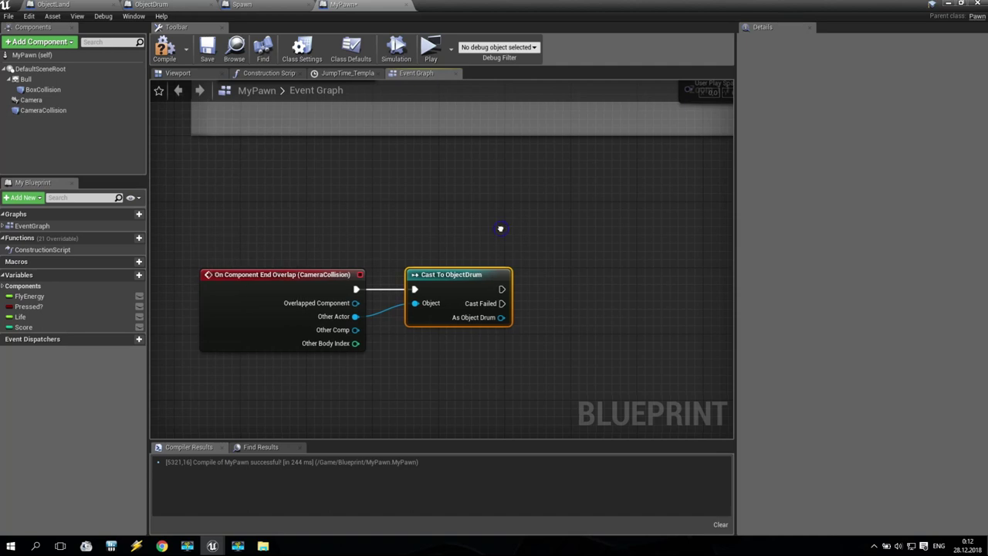
right_drag(501, 227, 321, 214)
drag(27, 328, 321, 278)
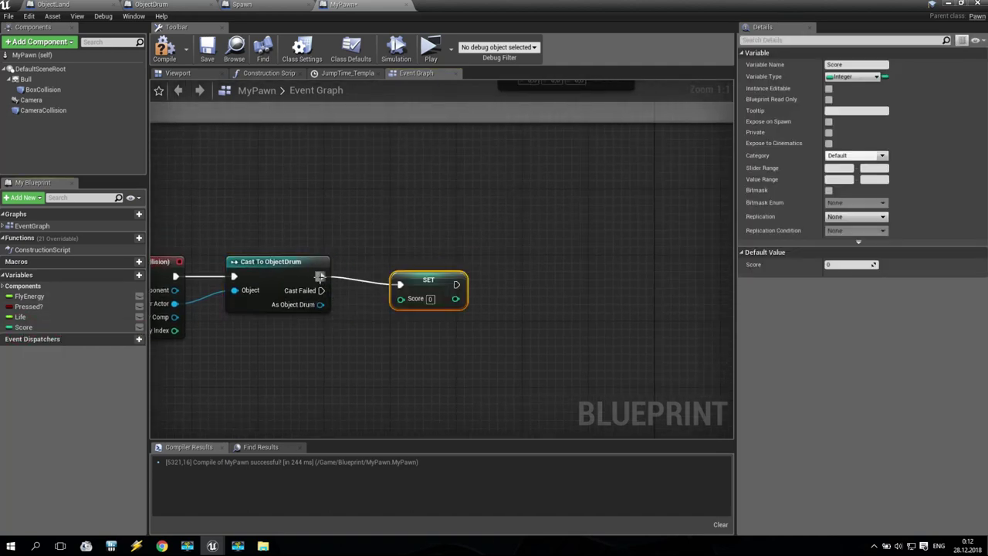
drag(417, 272, 497, 272)
drag(27, 327, 404, 341)
- Add 1 to Get Score with an integer addition node and feed the sum into Set Score
click(355, 347)
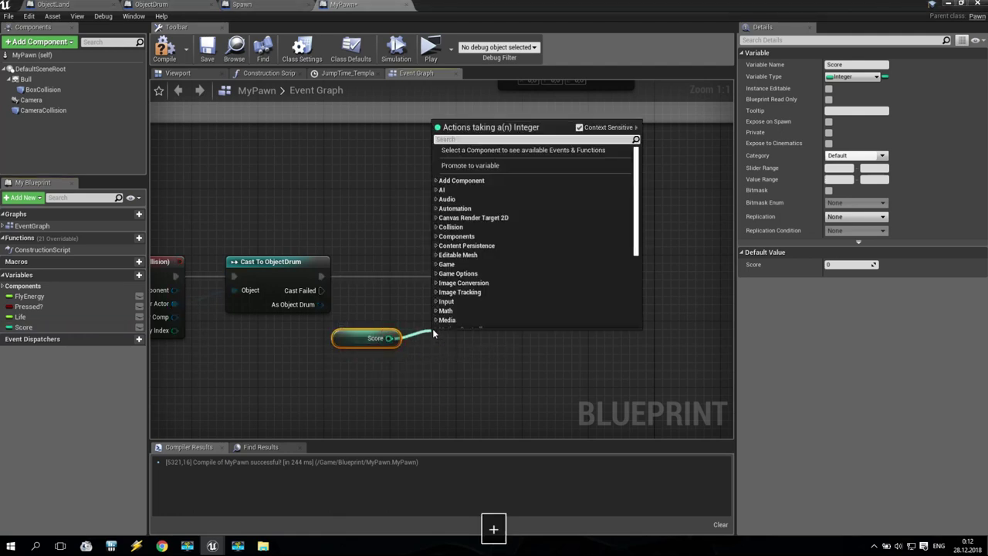
text(+)
click(494, 182)
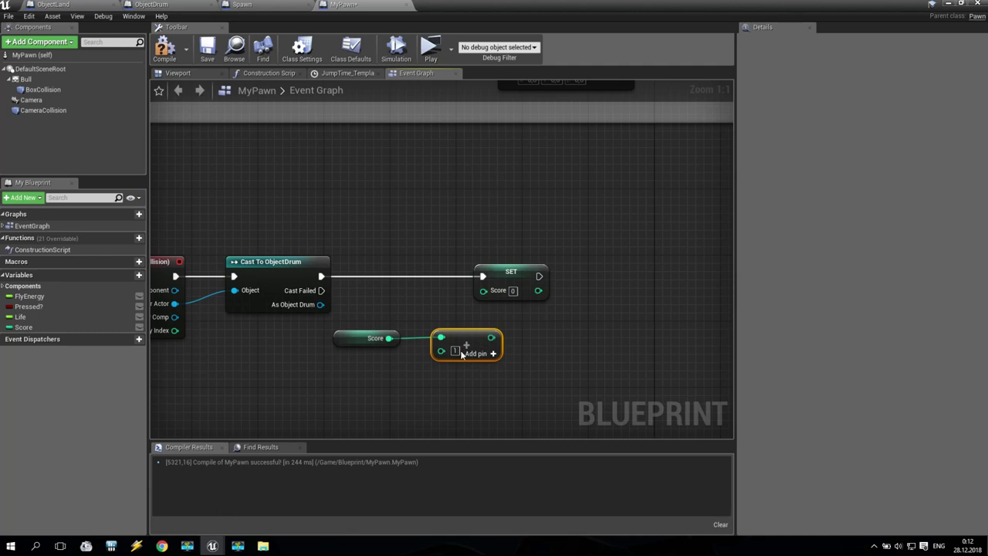
drag(491, 338, 575, 278)
drag(371, 311, 463, 381)
drag(475, 331, 492, 291)
scroll(453, 224, down, 7)
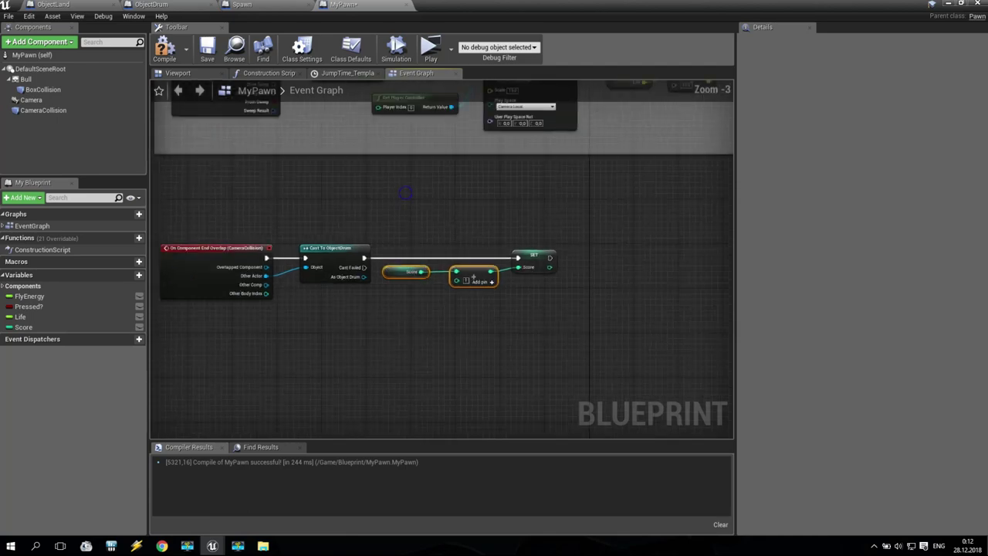
- Append a third Print String node with light blue text after the existing Print Strings
scroll(373, 319, up, 5)
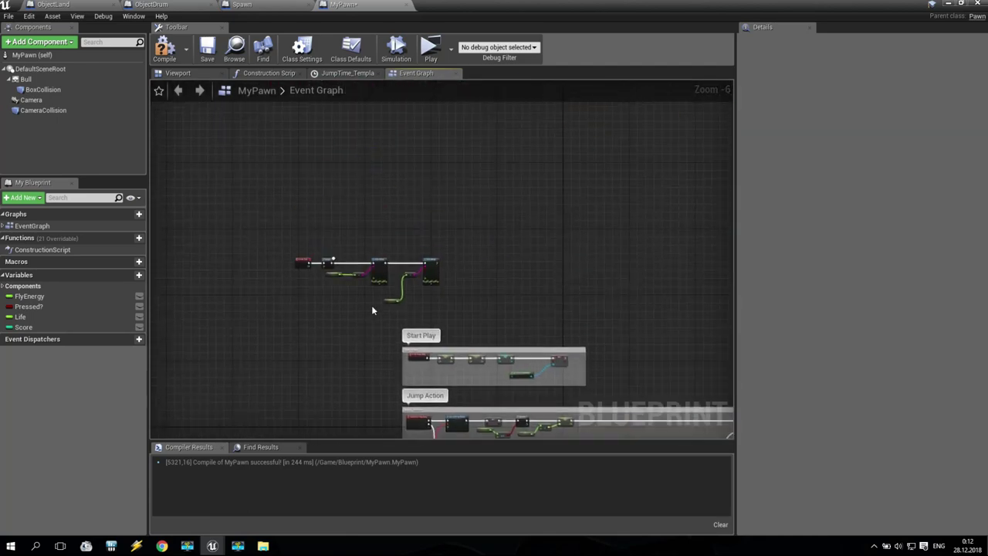
right_drag(436, 319, 371, 290)
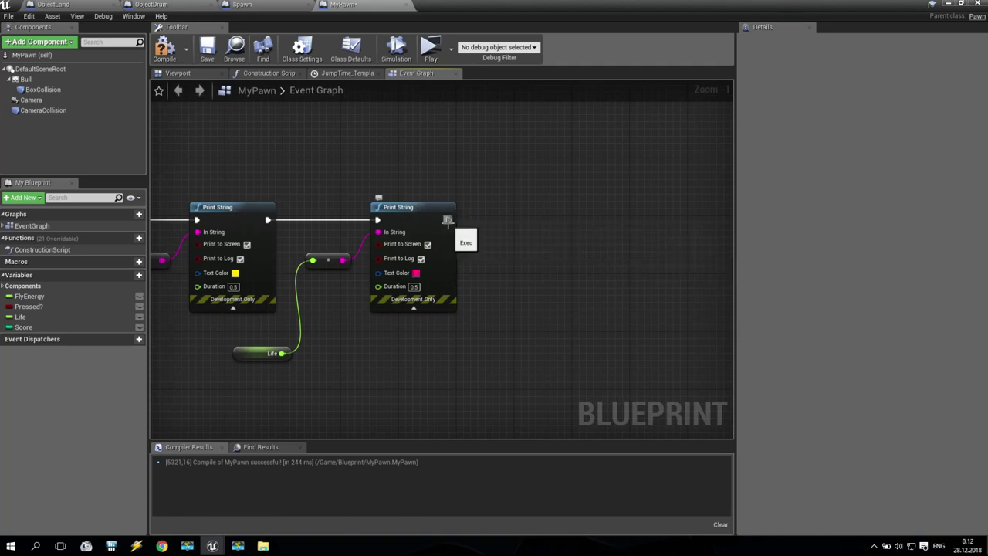
drag(447, 221, 544, 226)
text(prin)
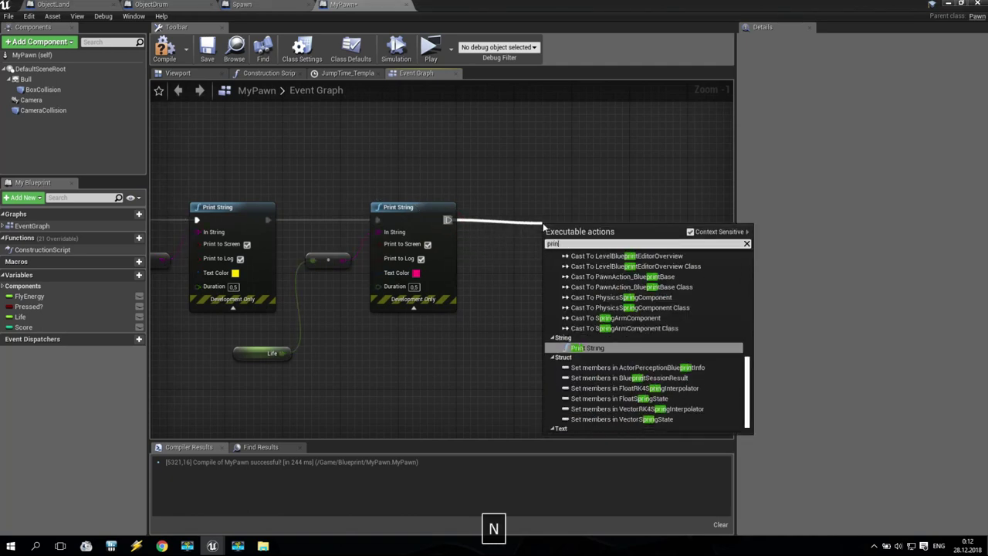
click(591, 349)
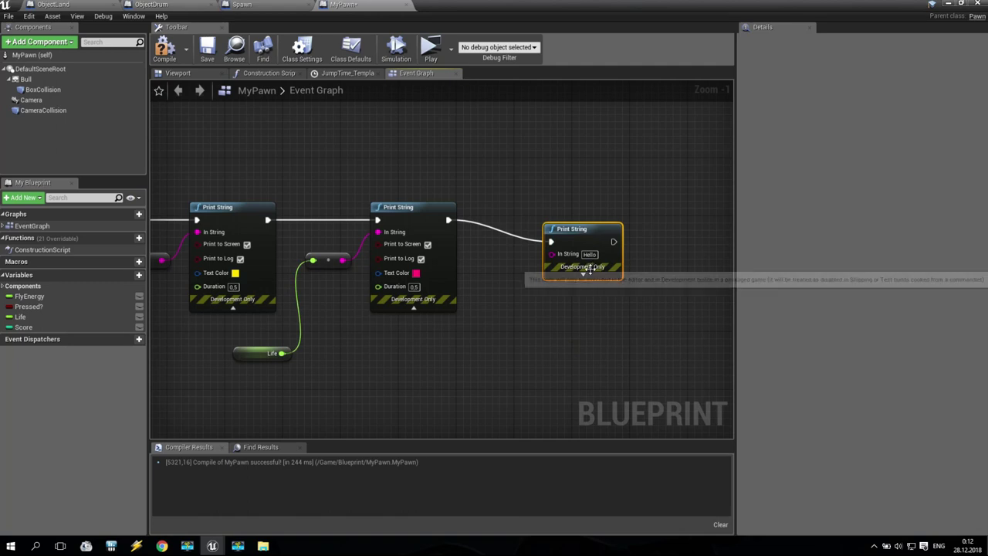
click(588, 297)
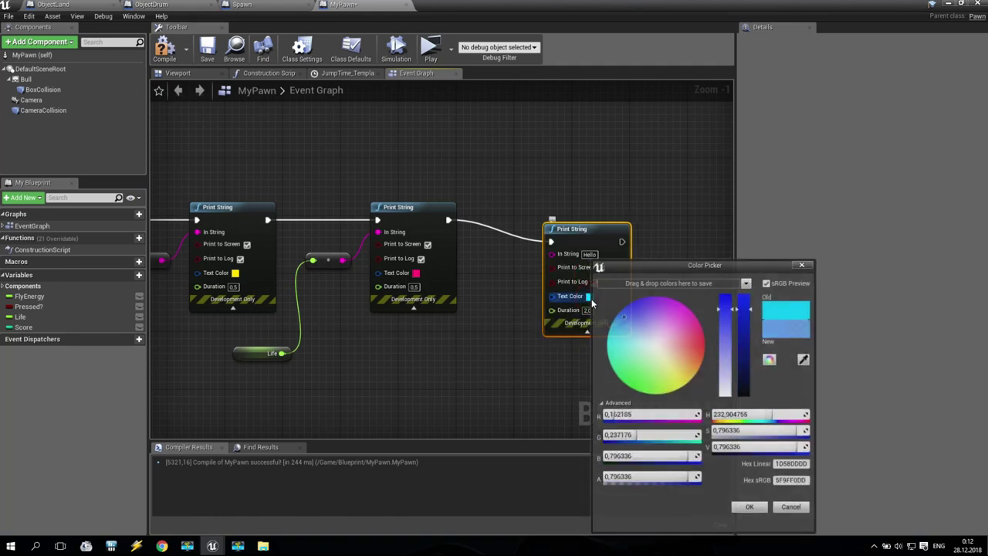
click(631, 313)
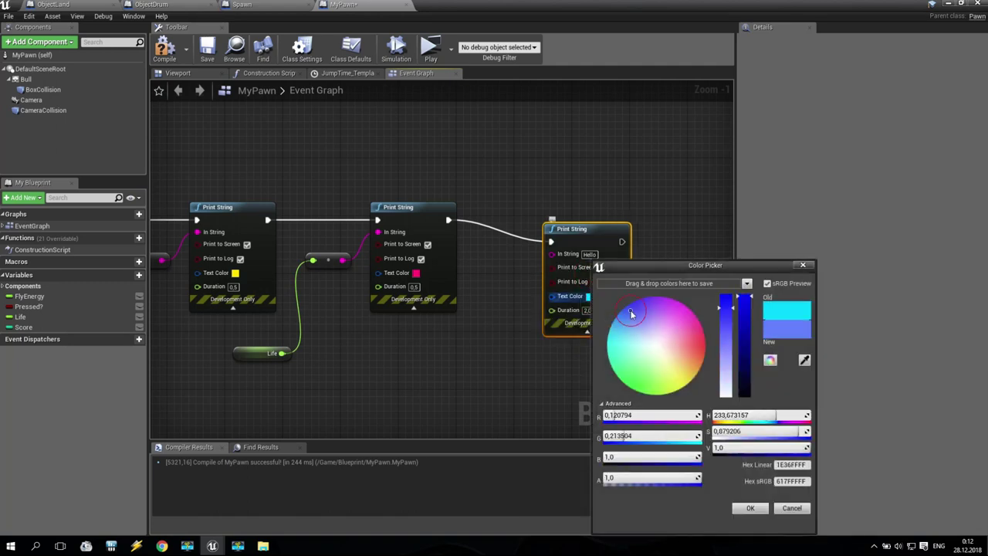
click(753, 508)
drag(581, 236, 660, 214)
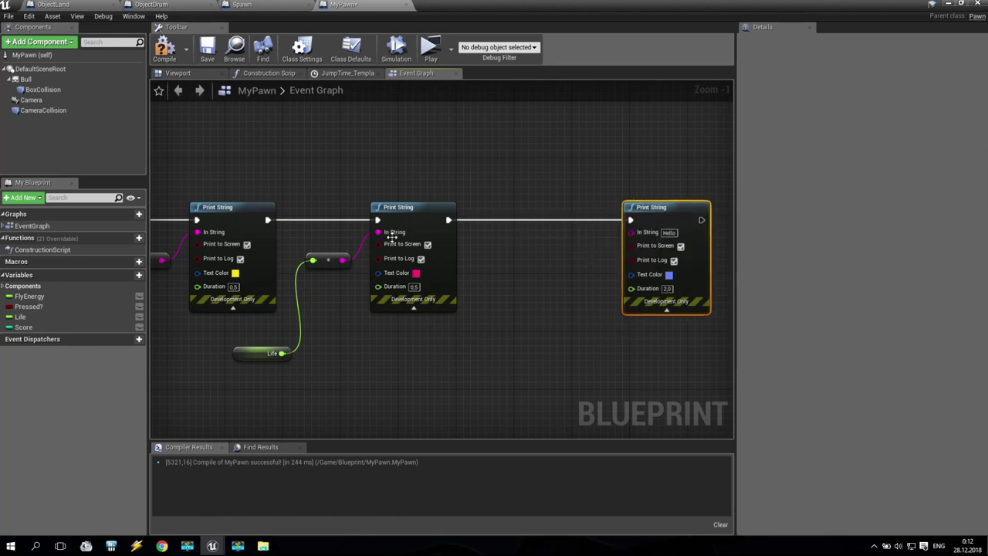
- Print the Score value for 1.0 seconds, recompile MyPawn and launch a standalone preview
drag(23, 327, 632, 240)
click(485, 359)
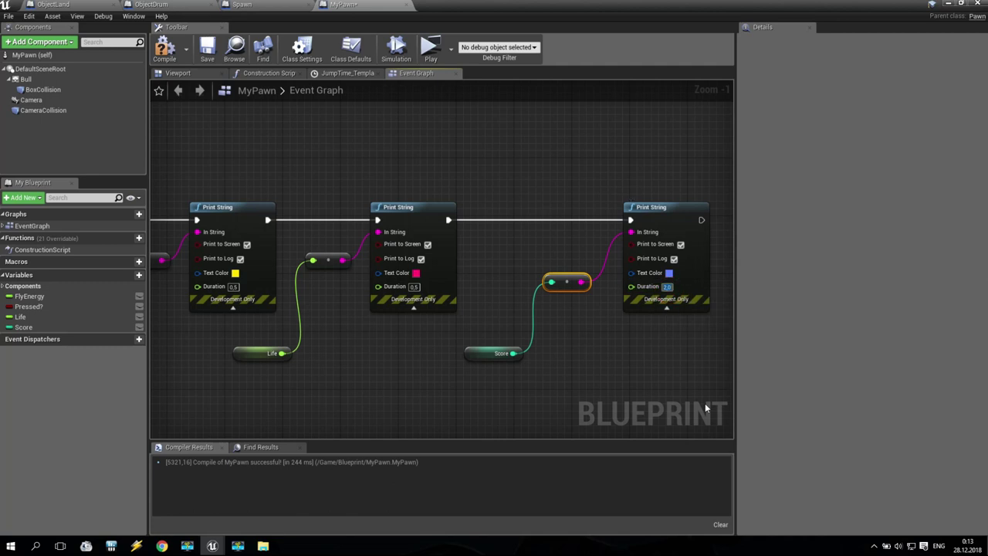
text(1)
key(Return)
click(477, 180)
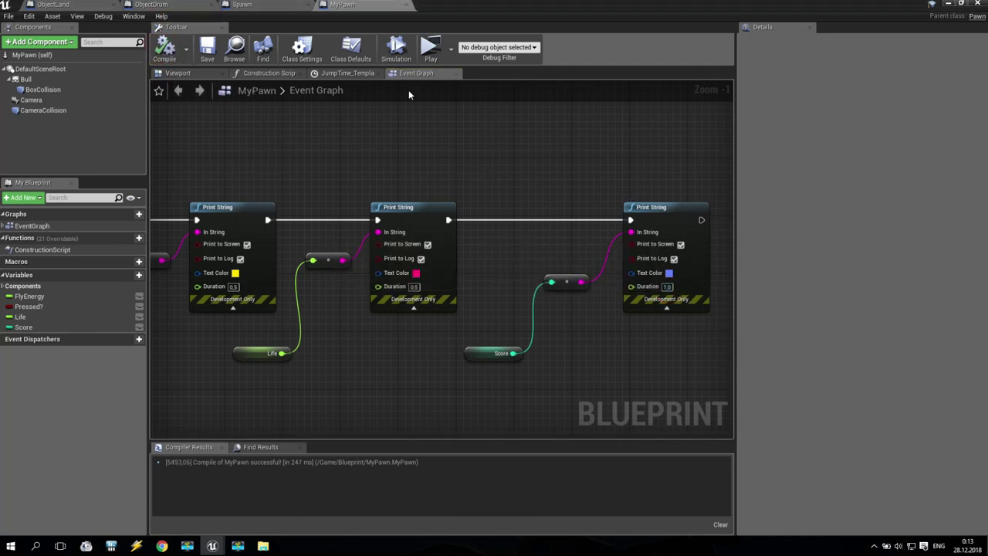
click(431, 51)
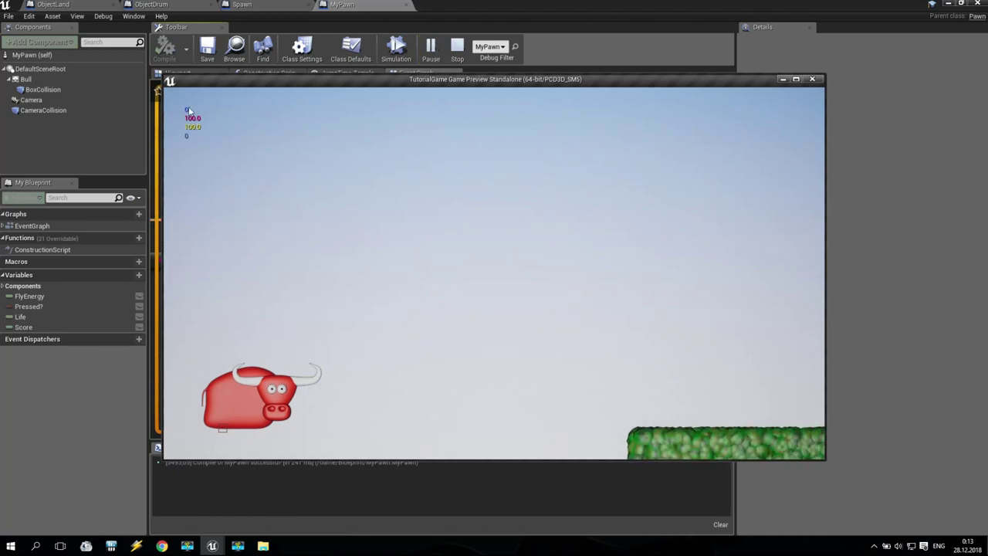
- Change the Score message duration to 2, recompile MyPawn and start the preview
click(812, 79)
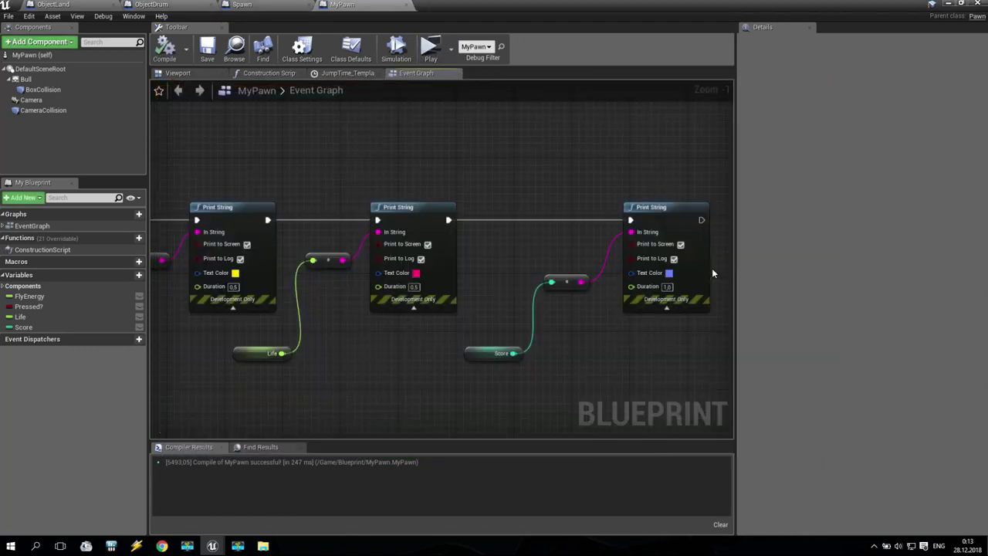
click(668, 286)
text(2)
key(Return)
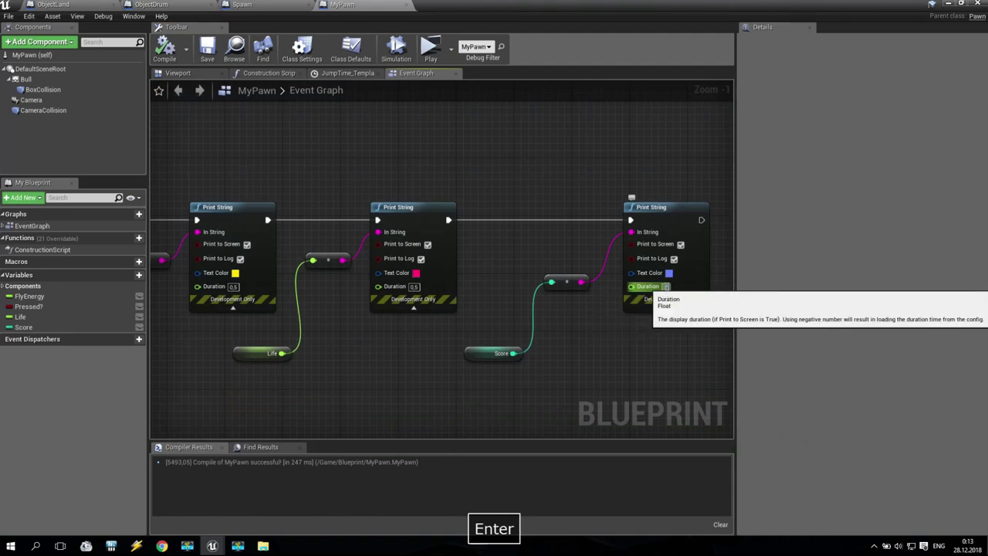
click(164, 50)
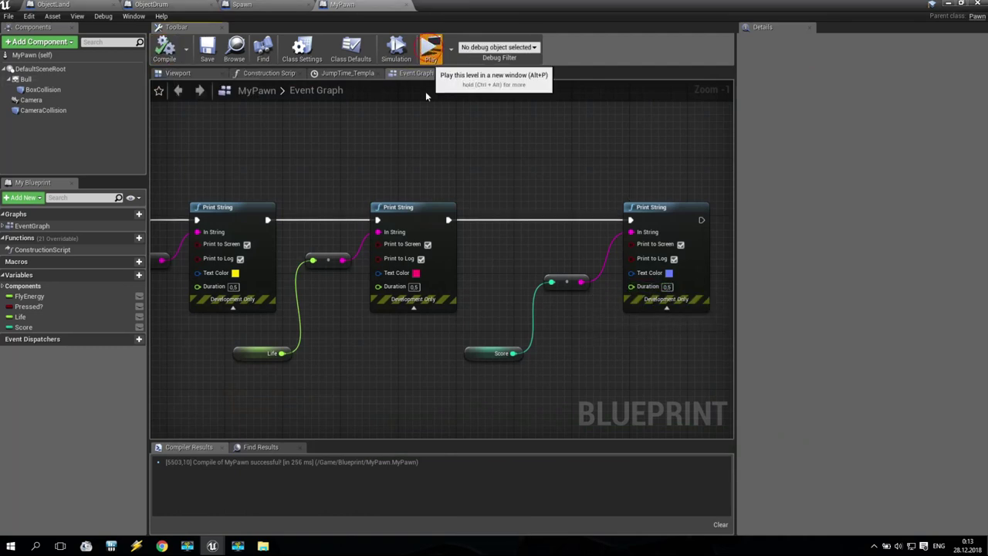
click(430, 48)
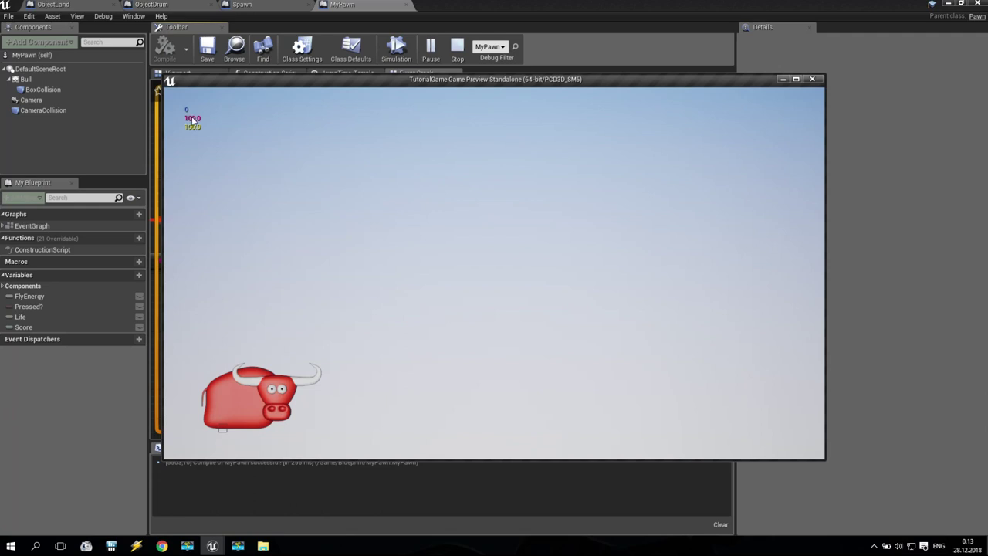
- Playtest the bull over the barrels, replay once more, then close the preview and blueprint editor
key(space)
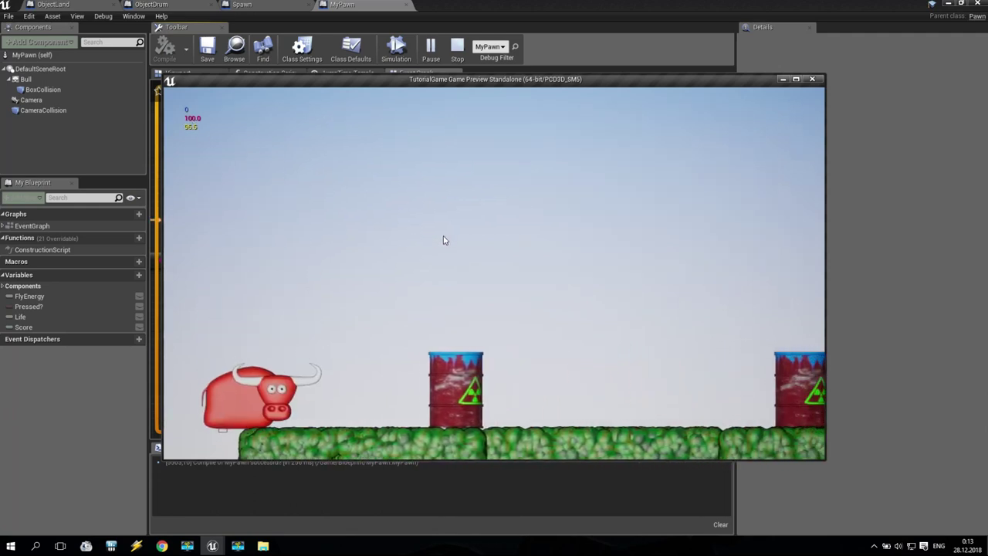
key(space)
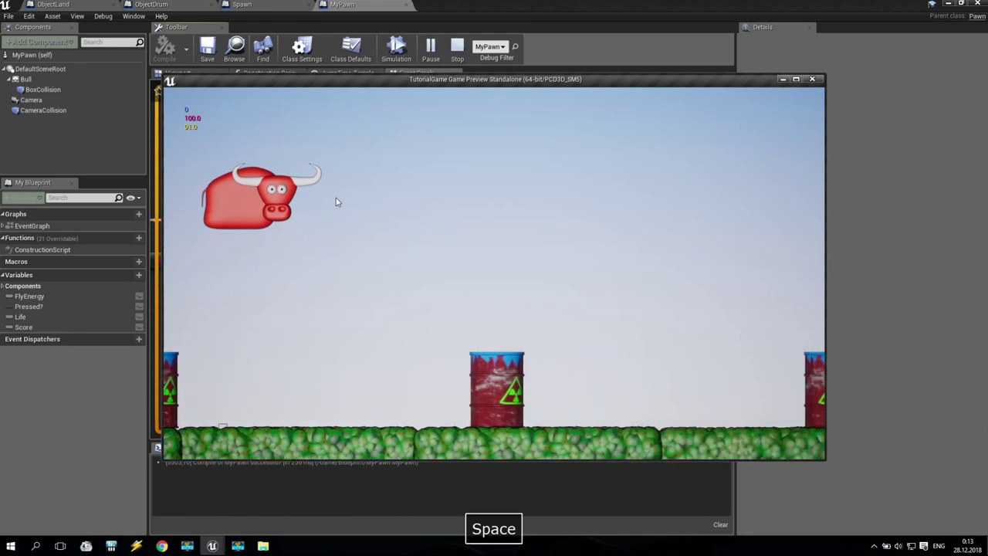
key(space)
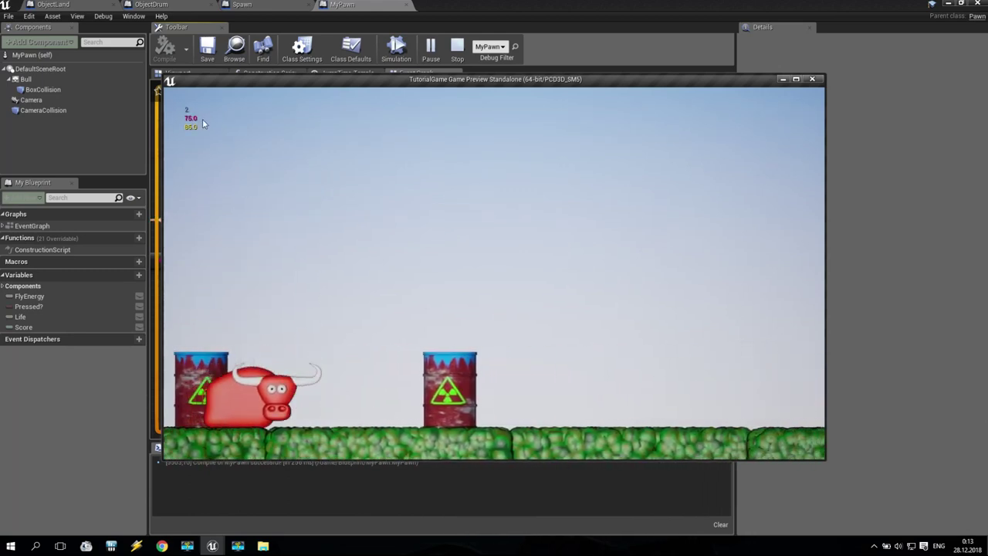
key(space)
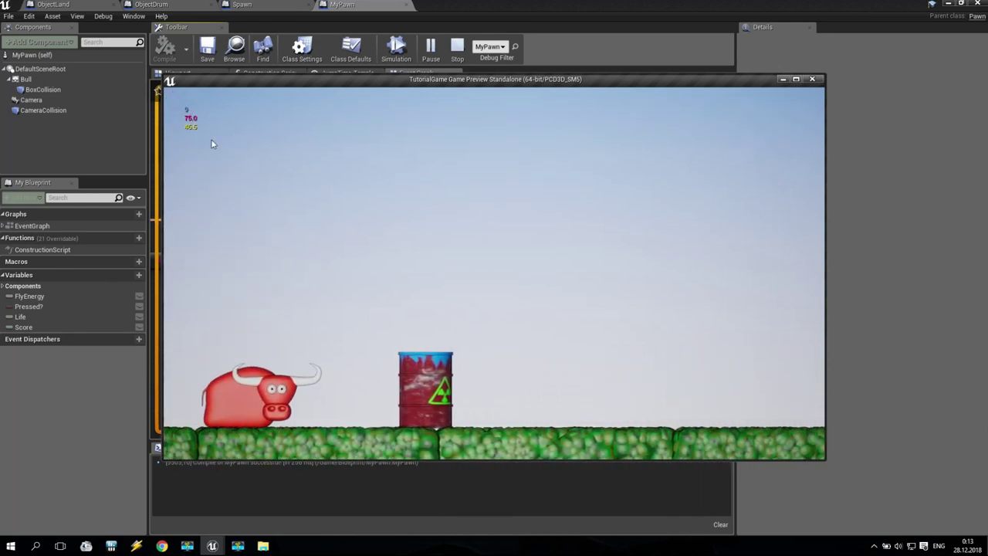
key(space)
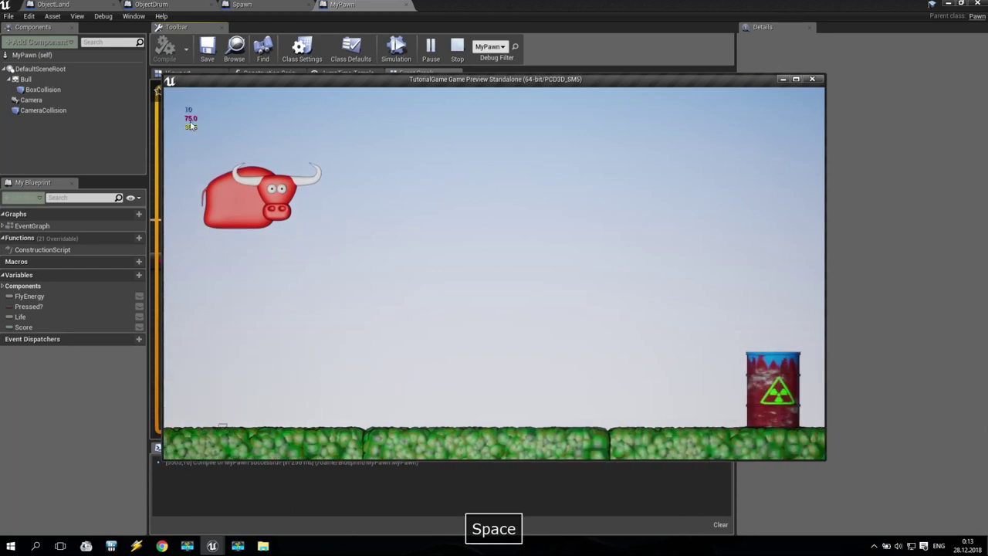
key(Escape)
scroll(453, 256, down, 2)
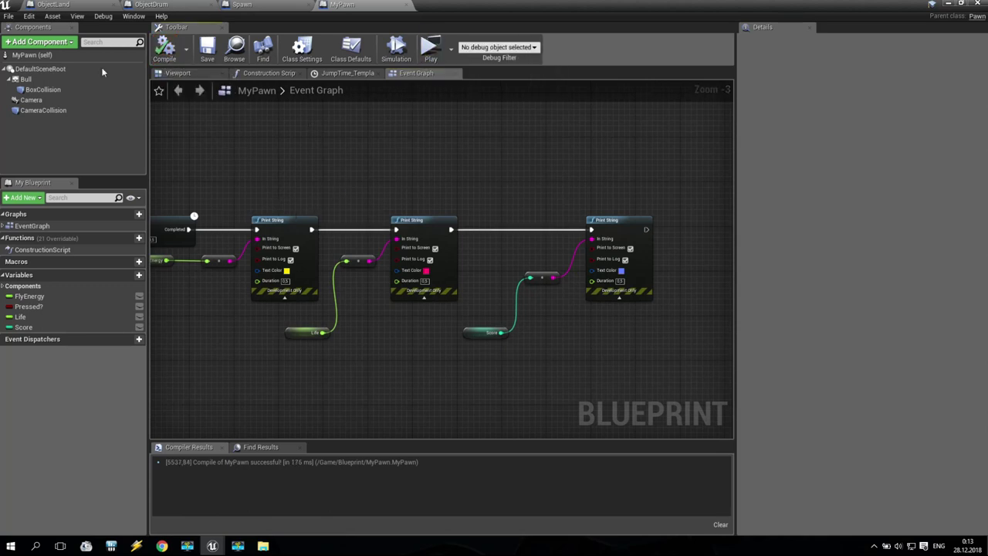
click(429, 51)
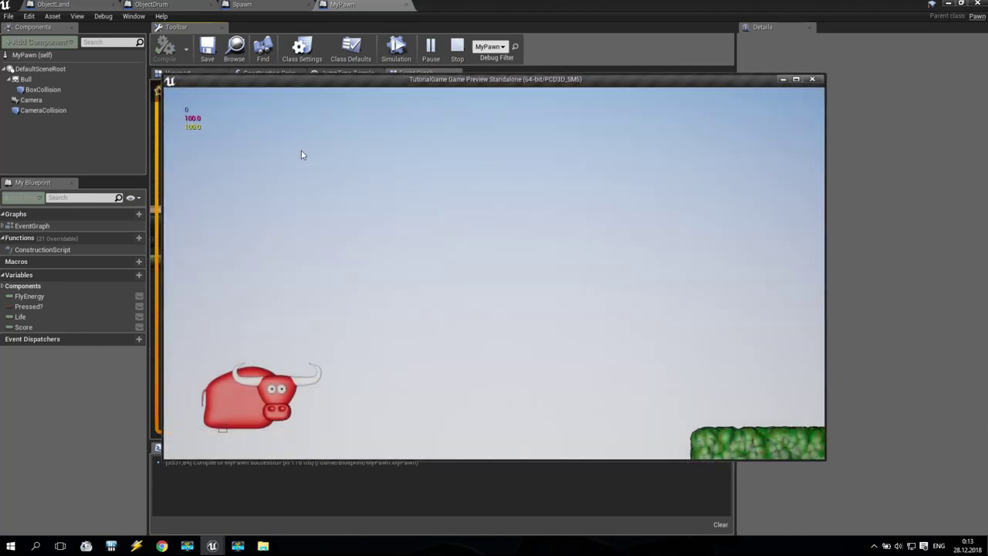
click(812, 79)
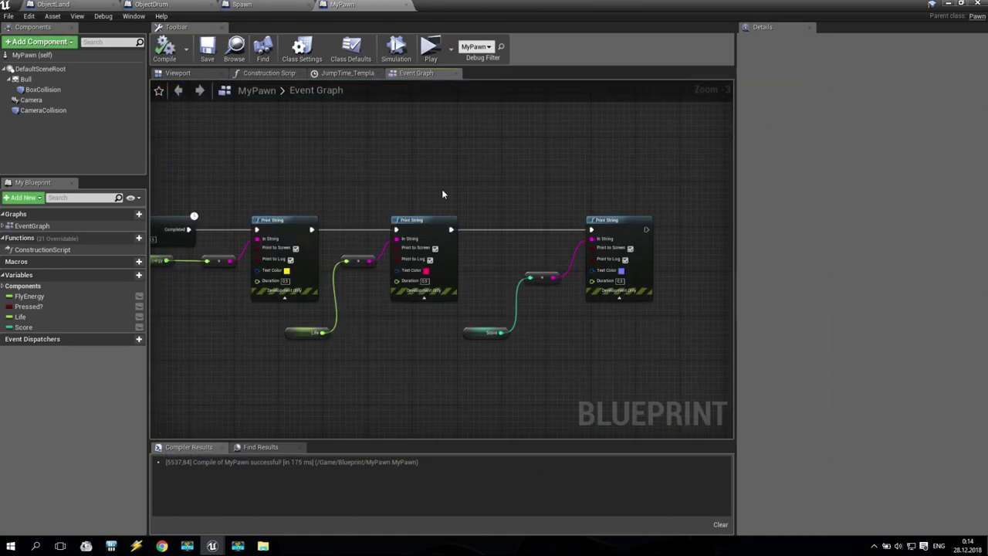
click(949, 4)
- Create a new folder named Widget in the Content root
click(25, 429)
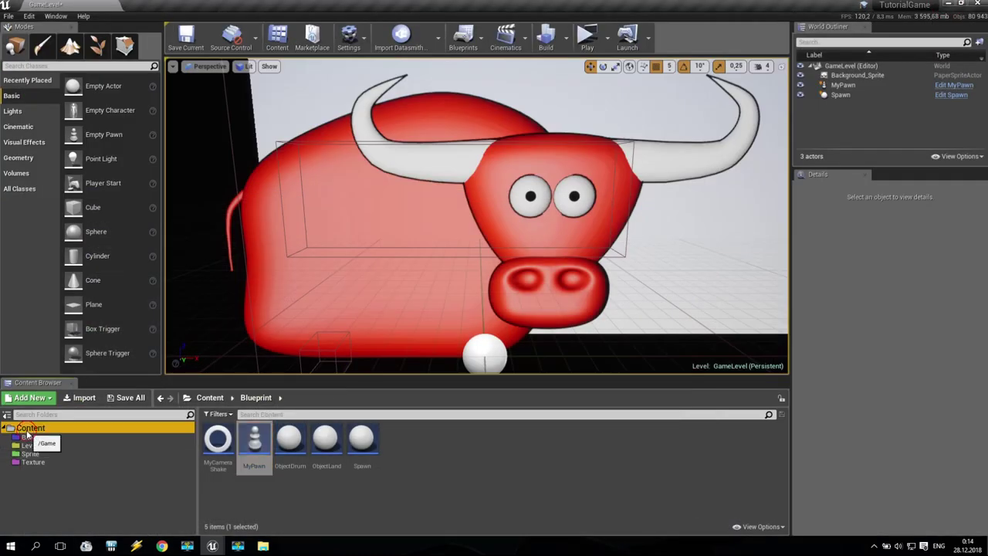
click(25, 397)
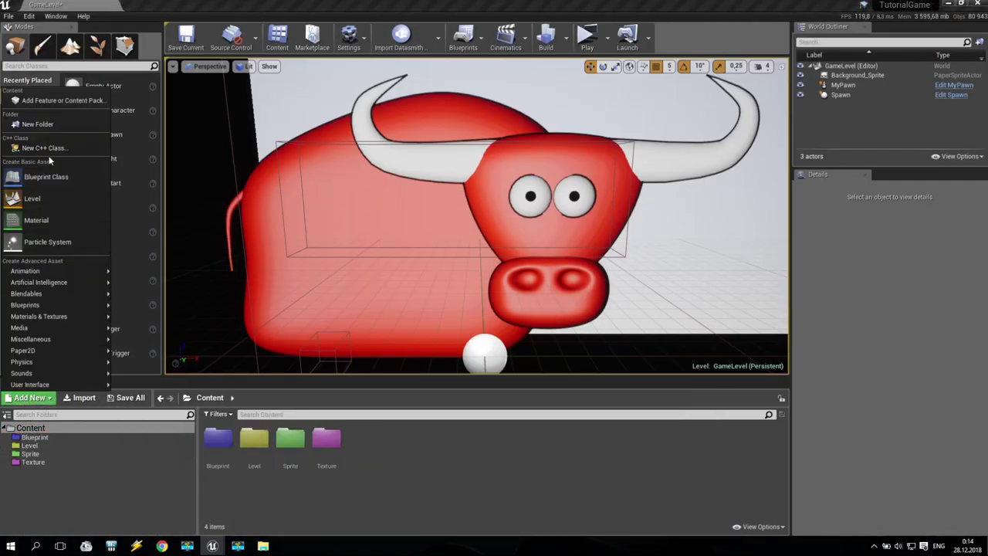
click(39, 124)
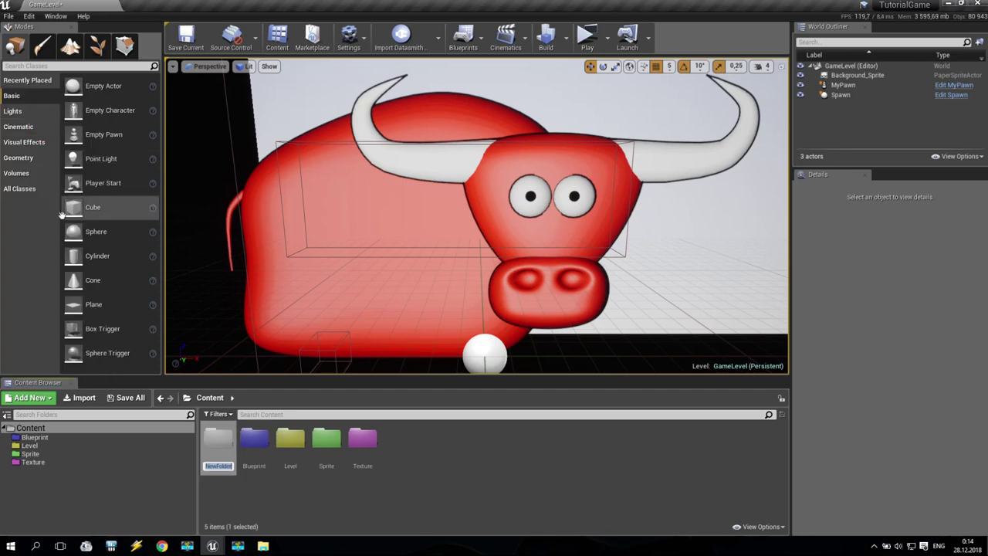
text(Widget)
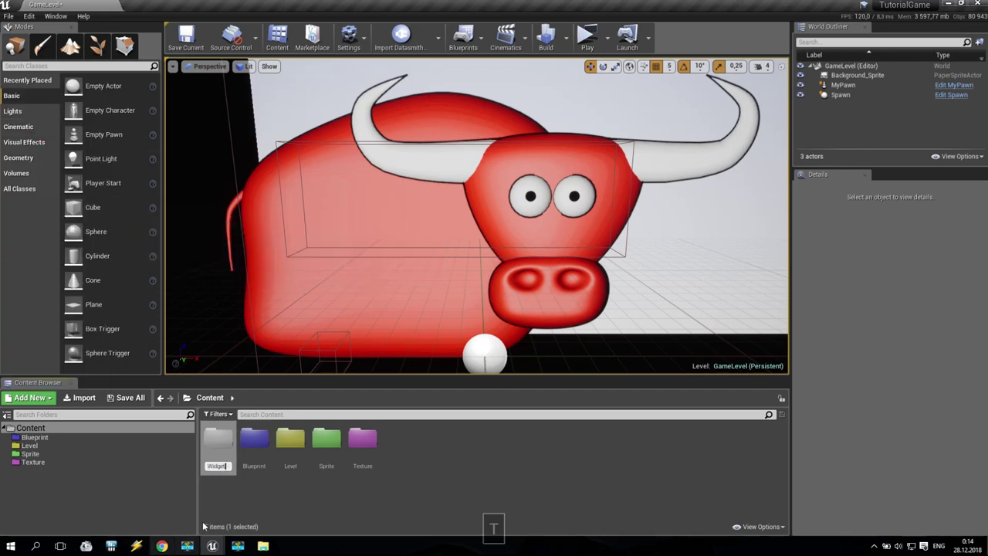
key(Return)
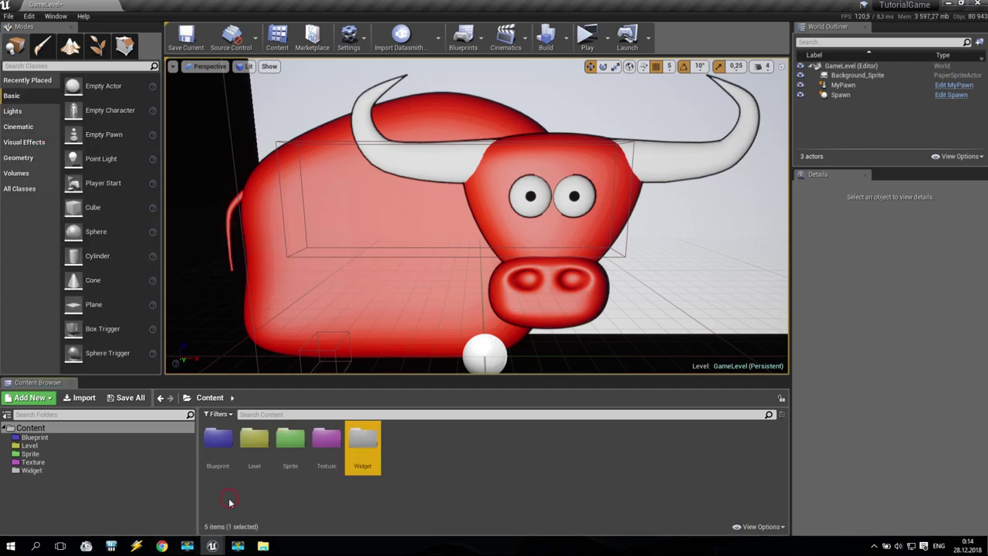
- Give the Widget folder a purple custom colour
right_click(32, 469)
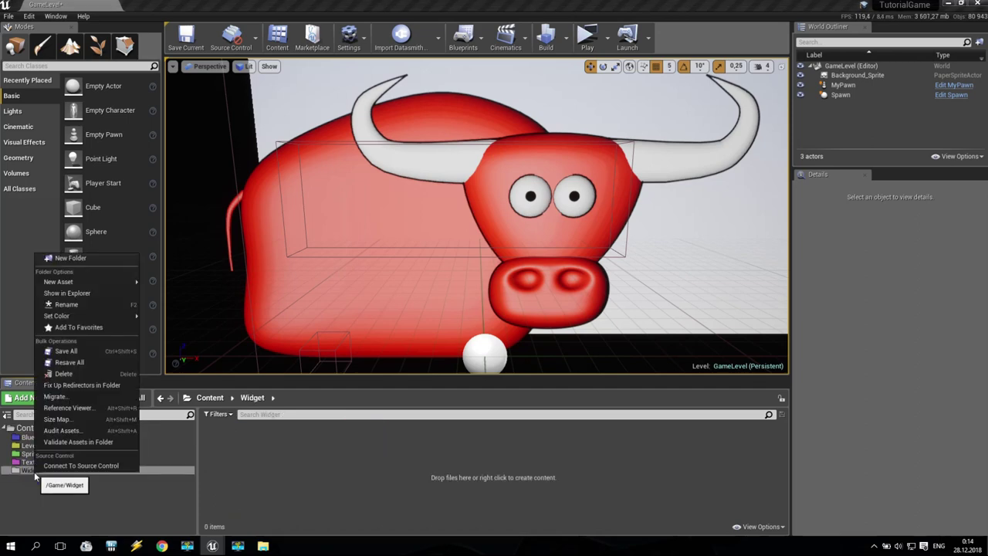
mouse_move(103, 317)
click(162, 316)
click(248, 317)
click(330, 508)
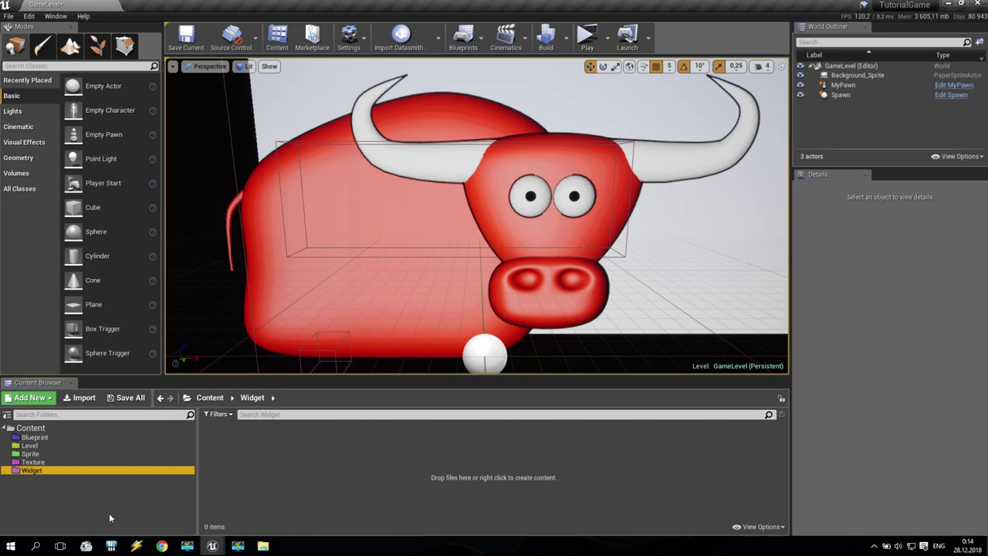
- Create a Widget Blueprint named GameInterface in the Widget folder and open it
right_click(230, 455)
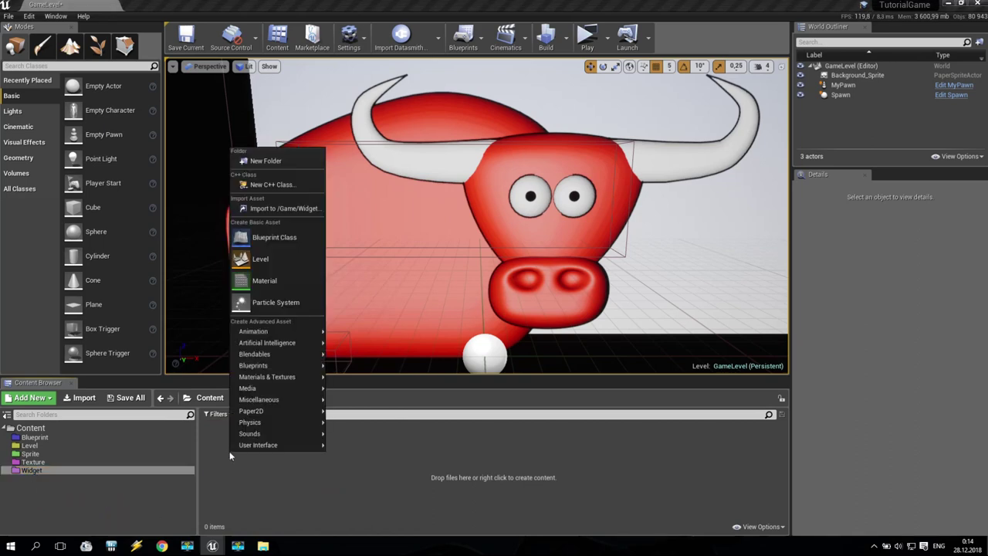
mouse_move(263, 445)
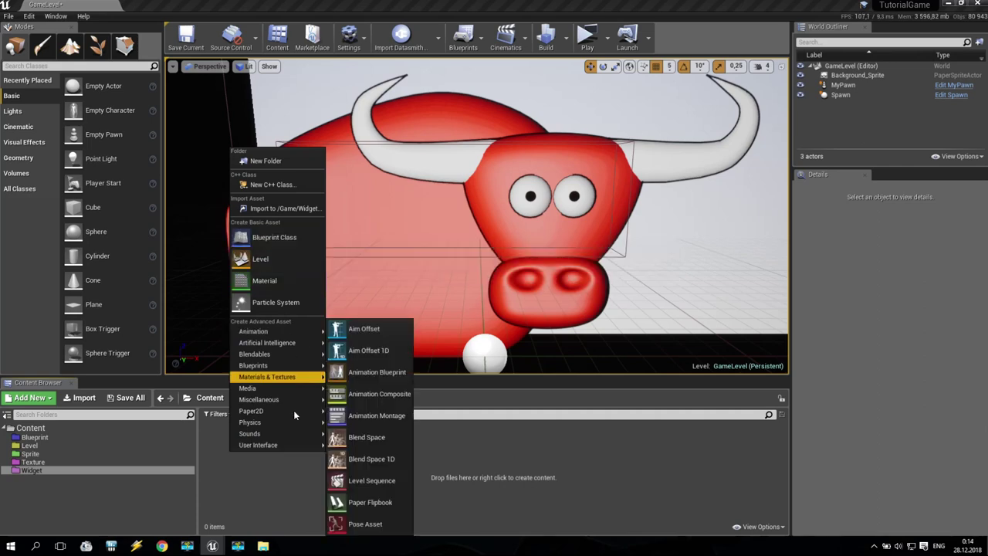
mouse_move(297, 446)
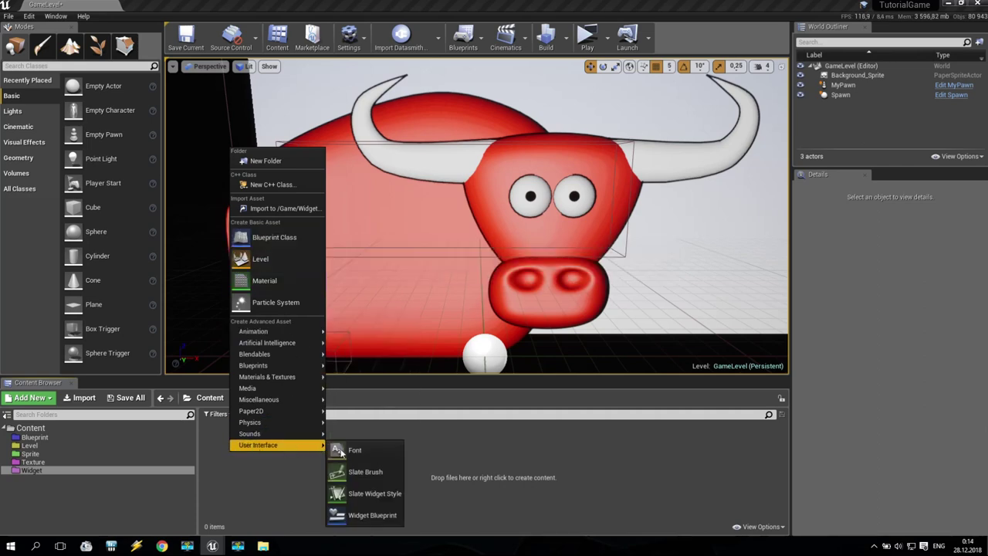
click(374, 516)
text(Game)
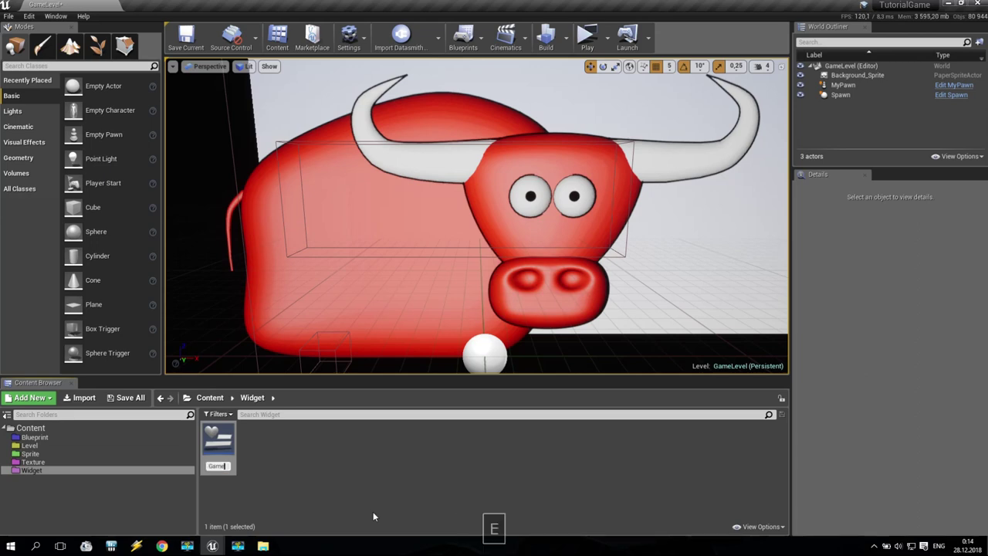
text(Interface)
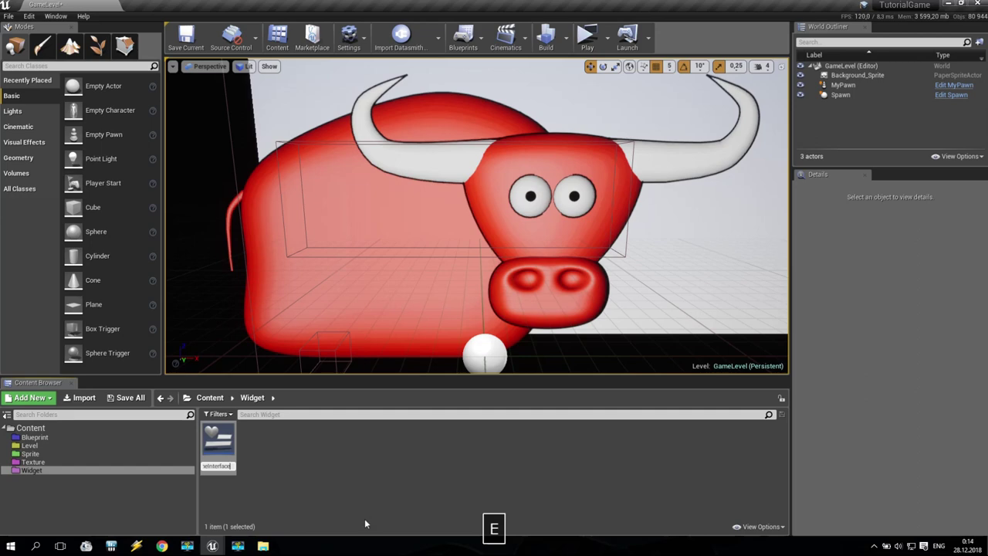
key(Return)
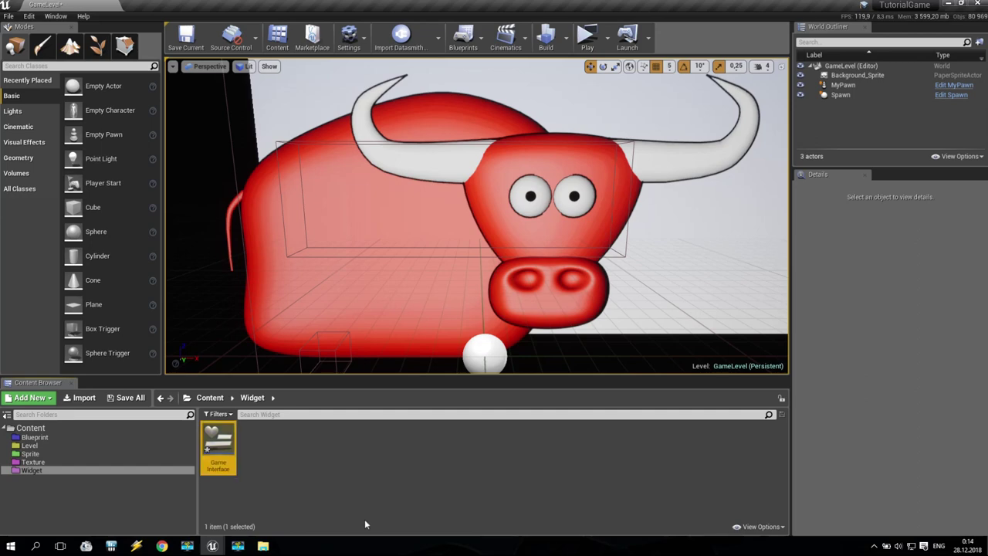
double_click(221, 454)
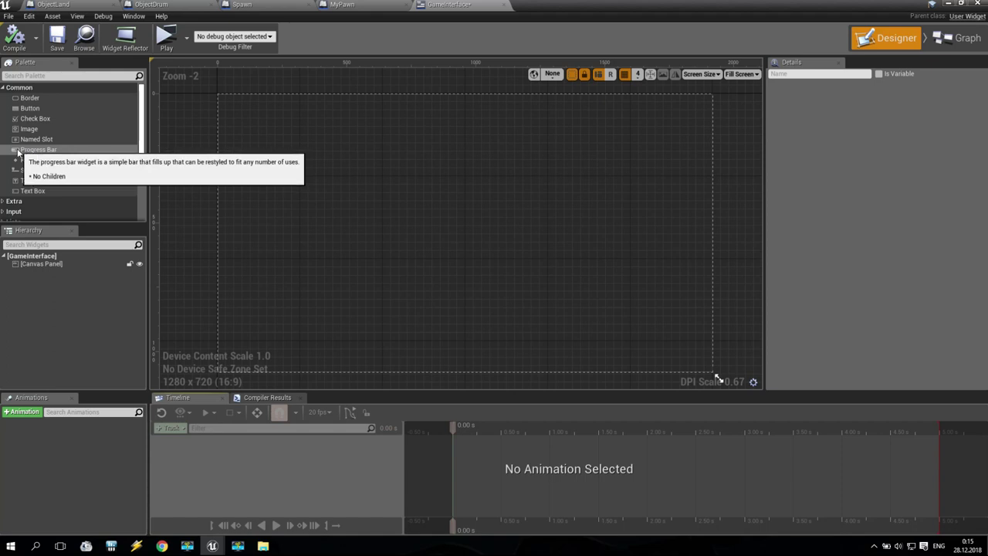
- Add a Progress Bar to the canvas and rename it Life
drag(17, 152, 43, 266)
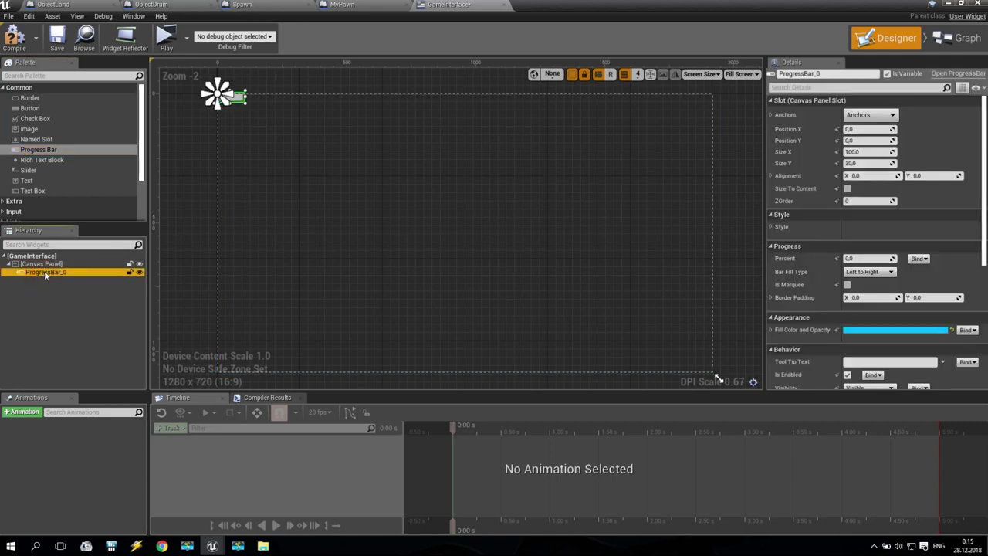
click(821, 74)
text(Life)
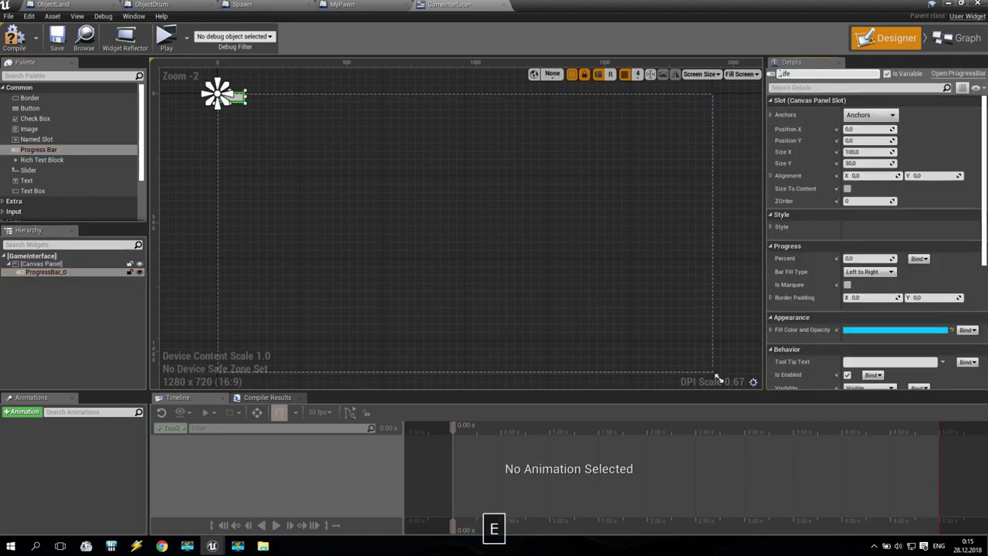
click(45, 312)
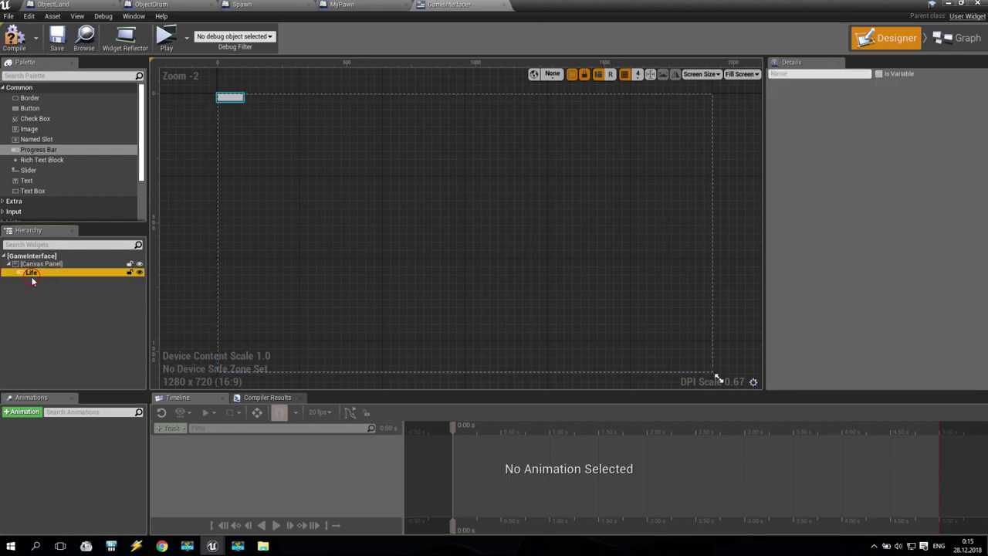
click(33, 274)
- Size the Life bar to 200 by 200
drag(245, 103, 288, 150)
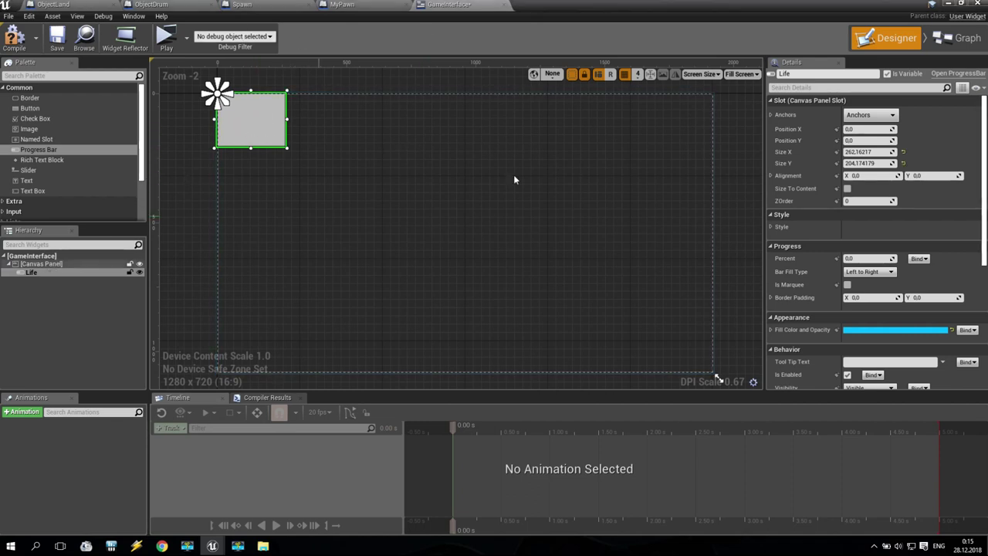
click(855, 151)
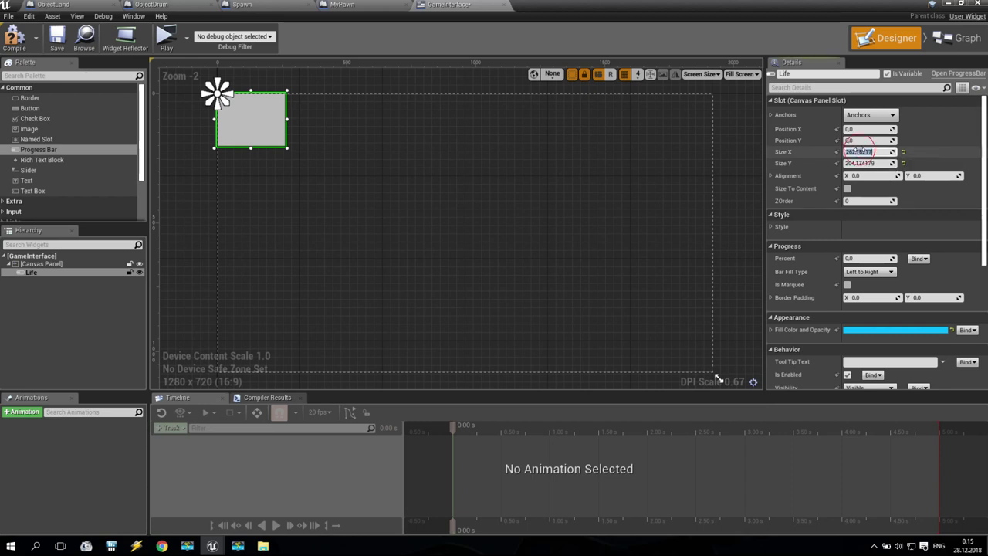
text(200)
click(861, 163)
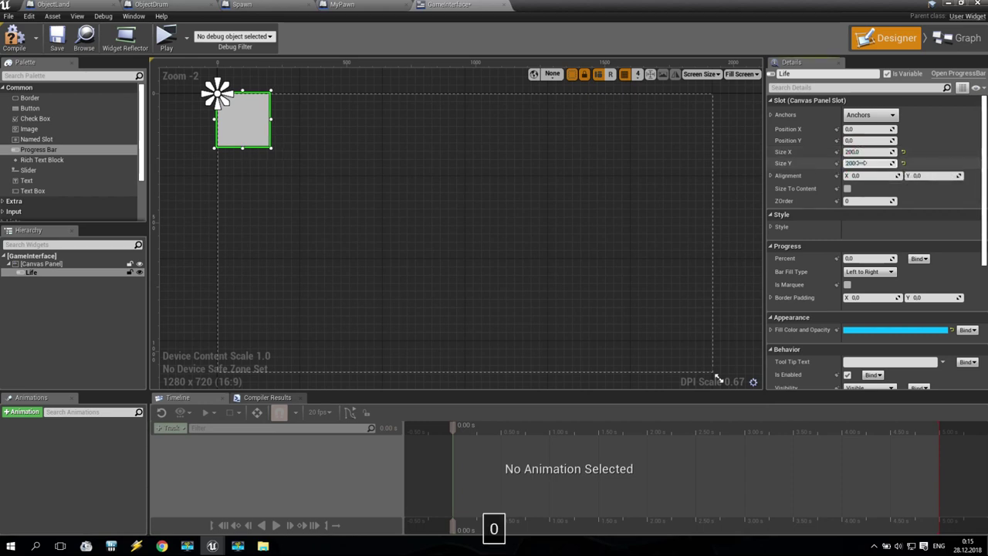
text(200)
key(Return)
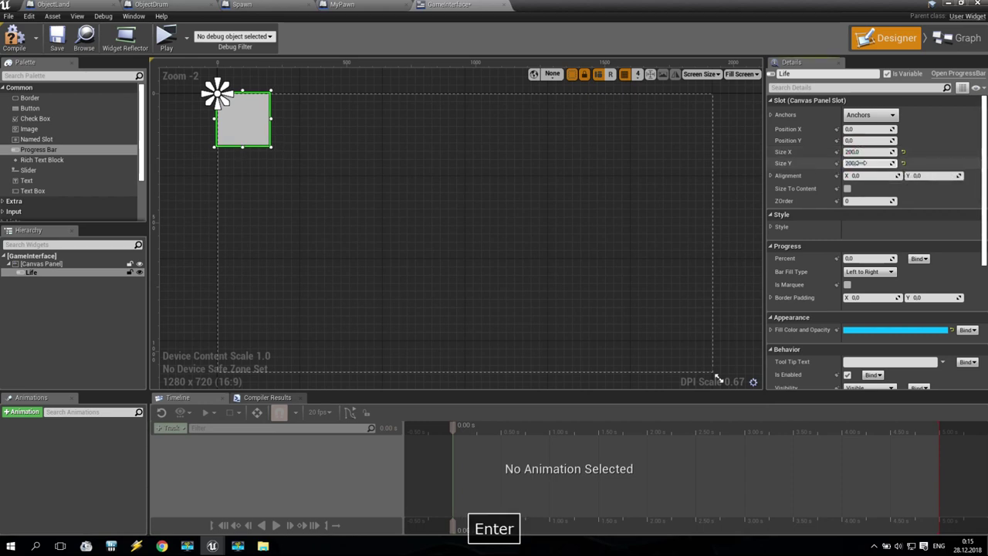
- Anchor the Life bar to the top-left preset
click(871, 115)
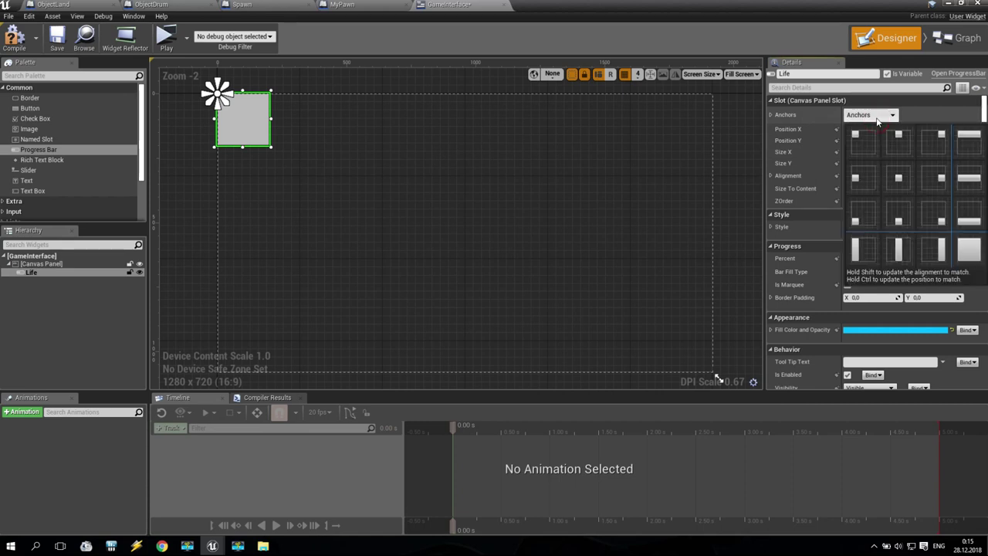
click(640, 129)
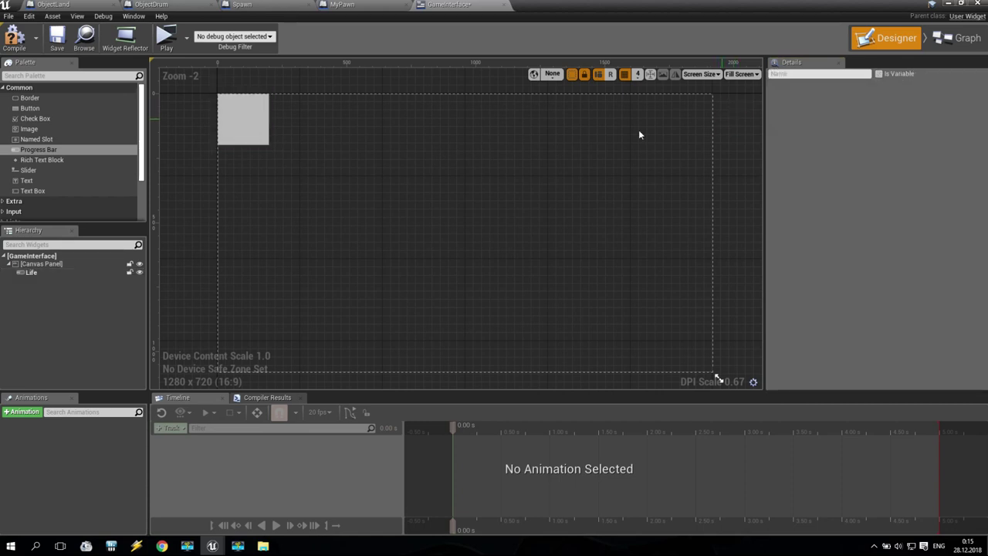
click(249, 116)
click(867, 115)
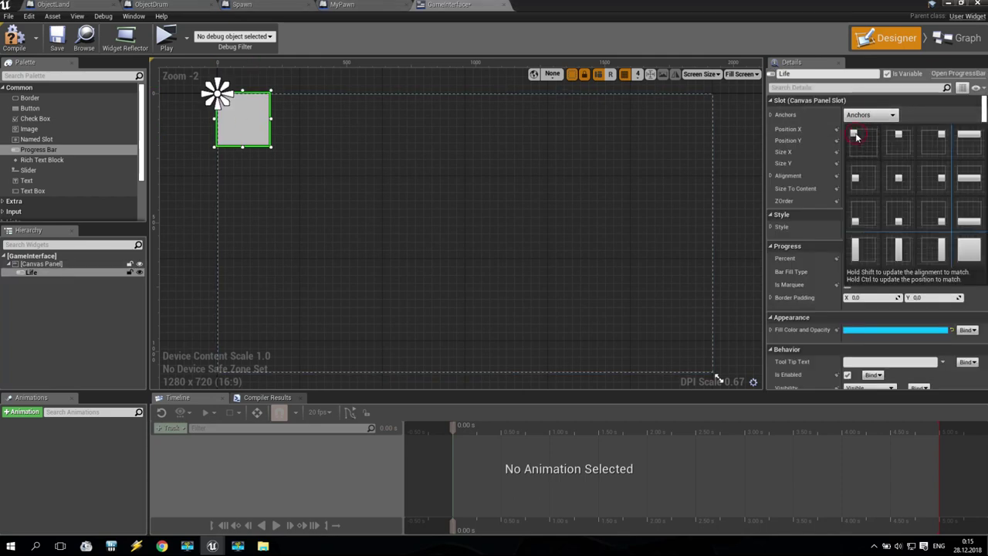
click(857, 135)
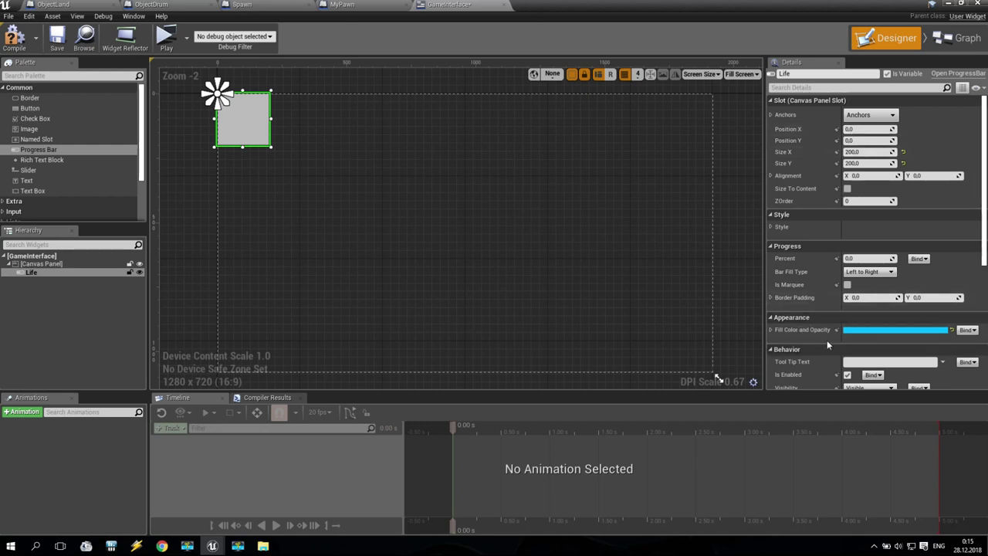
scroll(825, 336, down, 2)
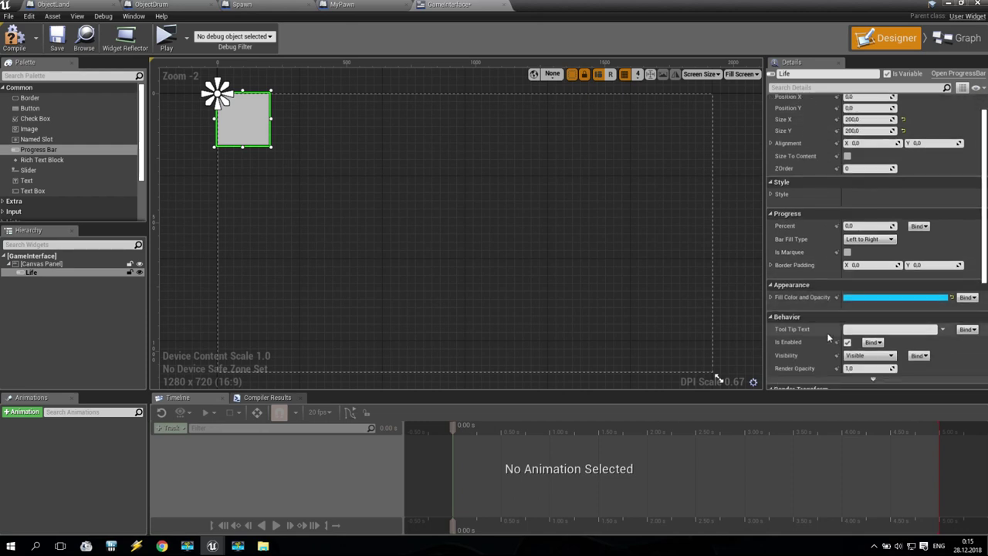
scroll(827, 333, down, 1)
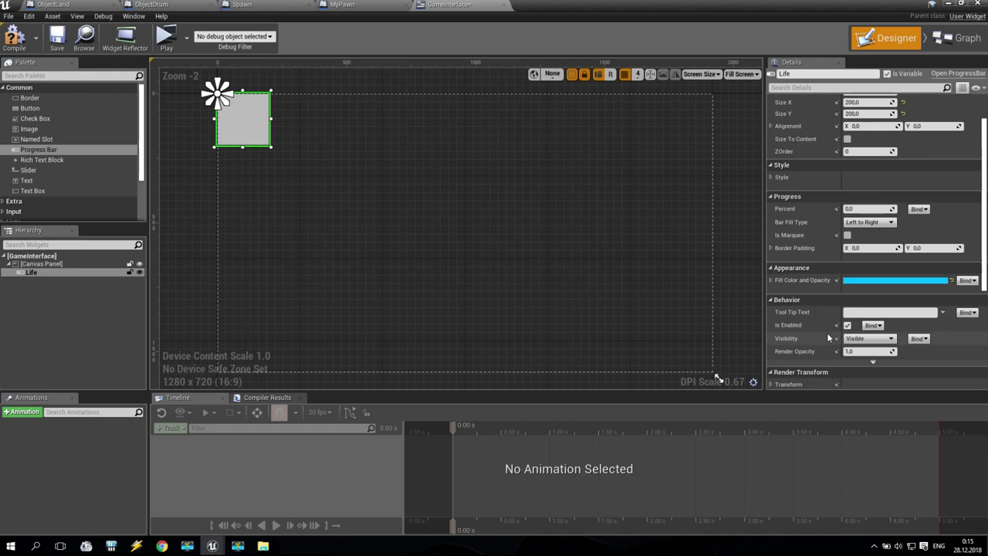
- Set the bar's background image to the HartZero heart, drawn as Image
click(771, 177)
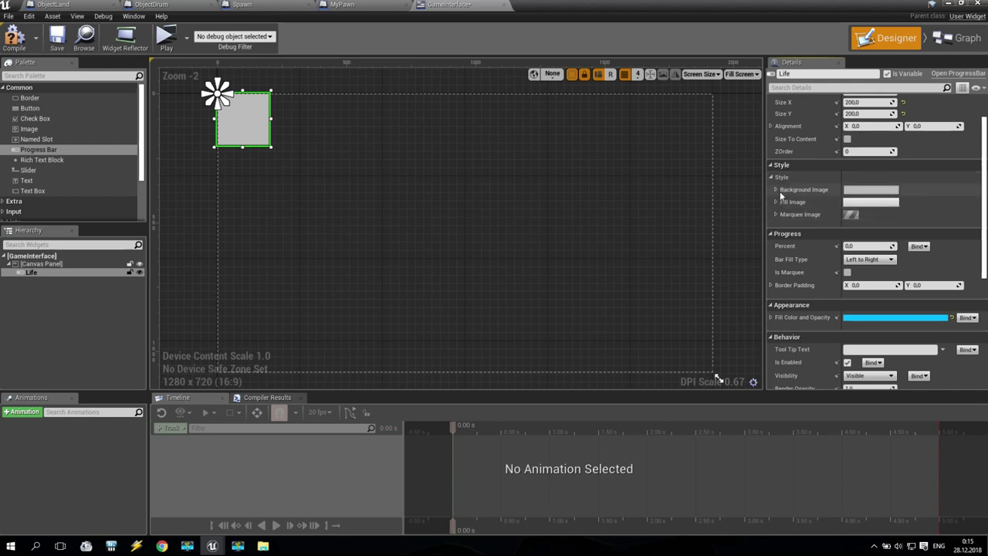
click(776, 190)
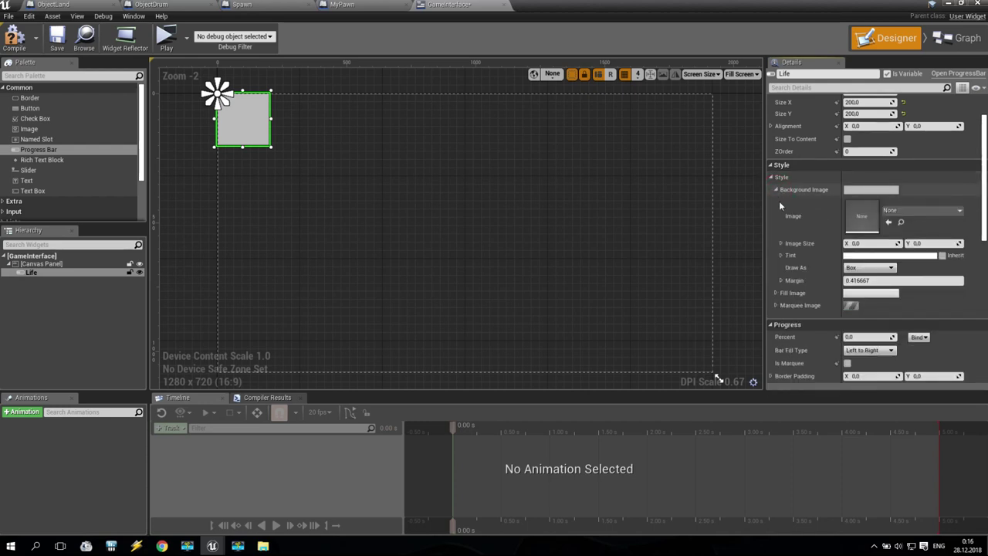
click(932, 212)
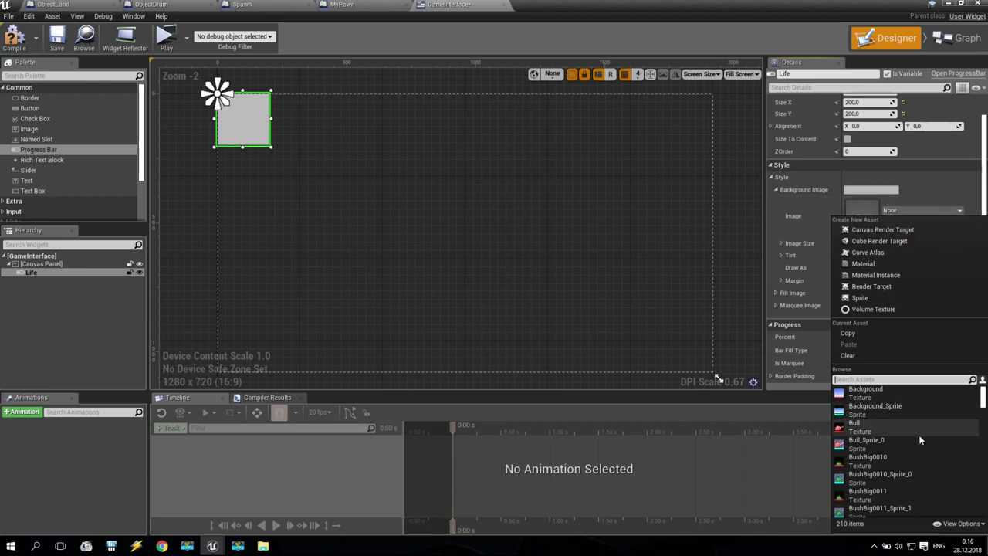
text(har)
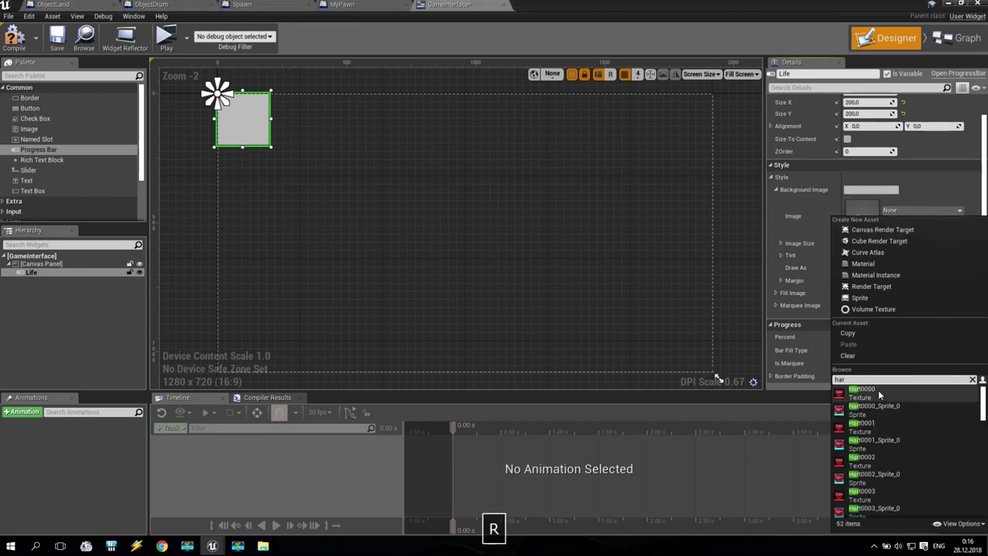
scroll(896, 448, down, 5)
scroll(895, 452, down, 5)
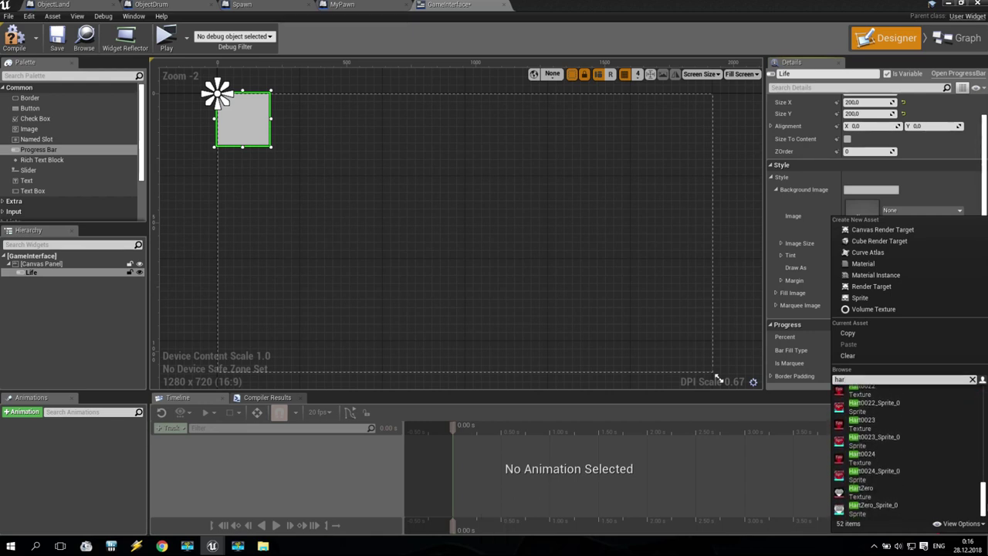
click(909, 491)
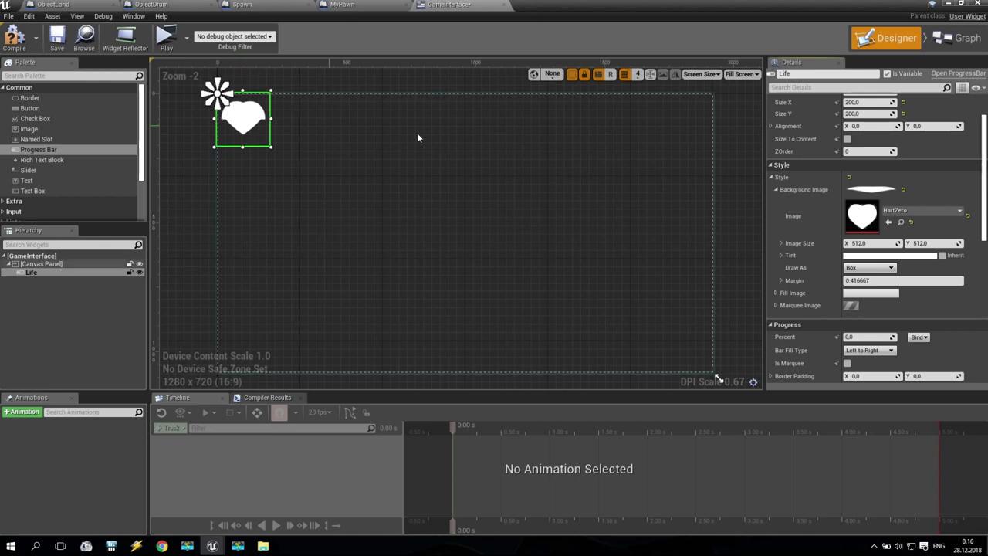
click(868, 267)
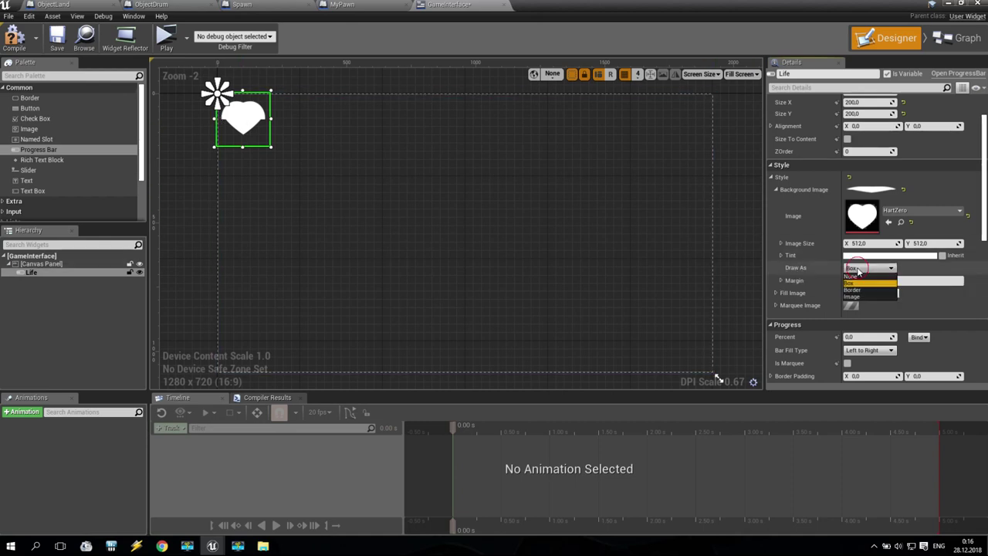
click(859, 302)
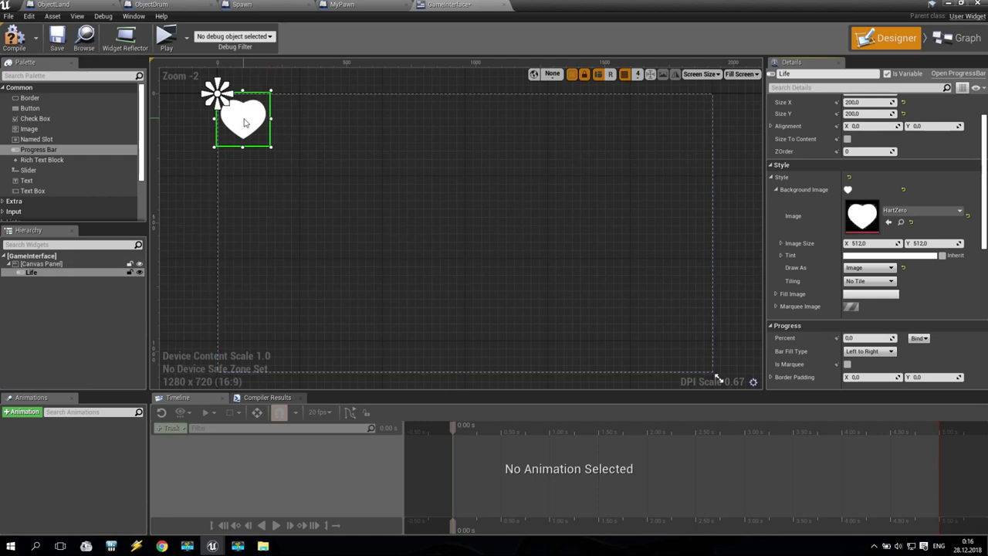
- Move the Life bar to Position X 50
drag(246, 122, 254, 122)
scroll(797, 169, up, 2)
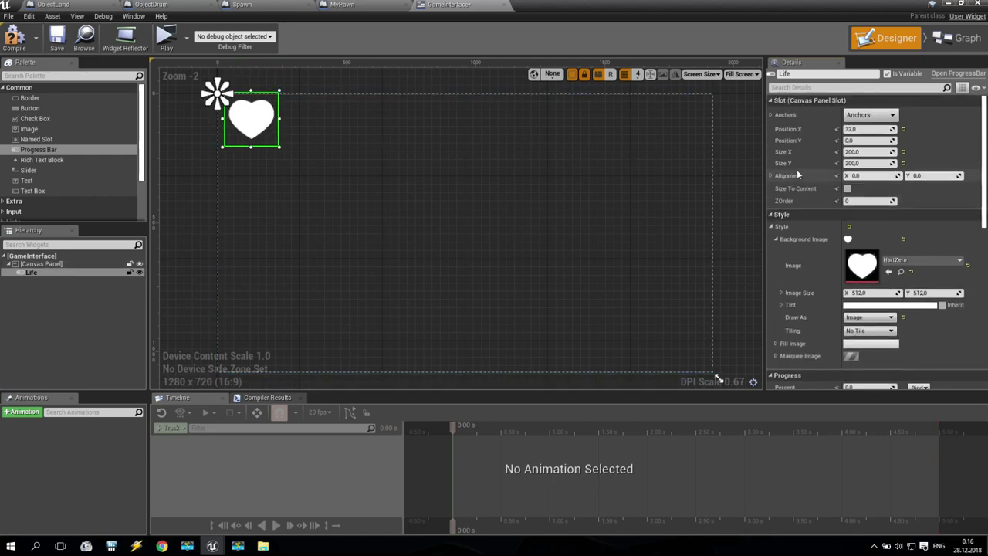
click(849, 129)
text(50)
key(Return)
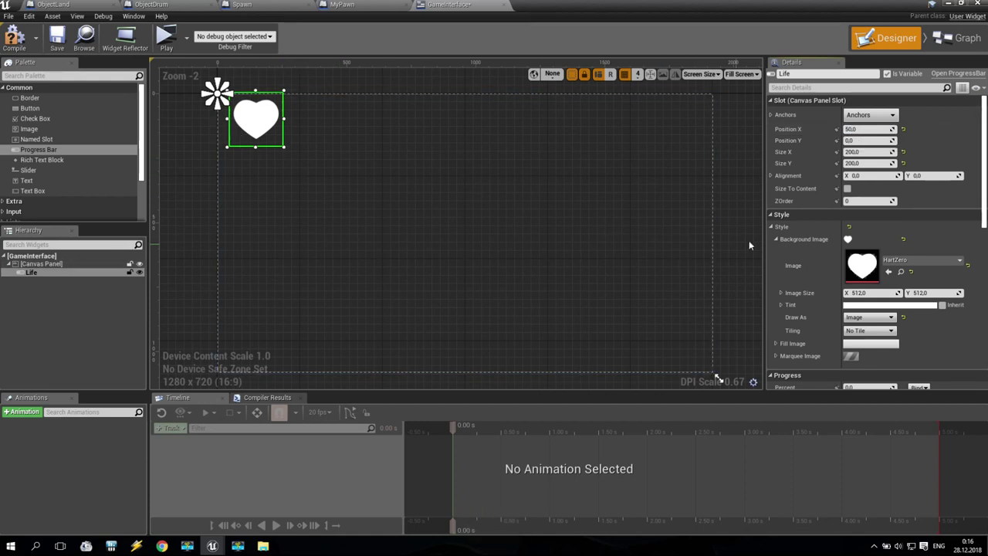
click(776, 239)
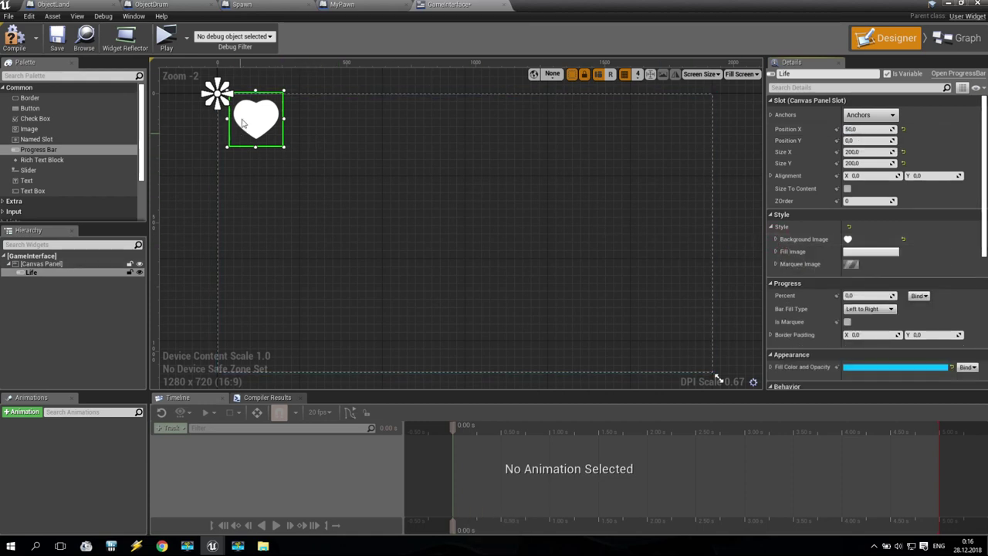
- Set the Fill Image to the red Hart0000 heart texture with Draw As Image
click(777, 252)
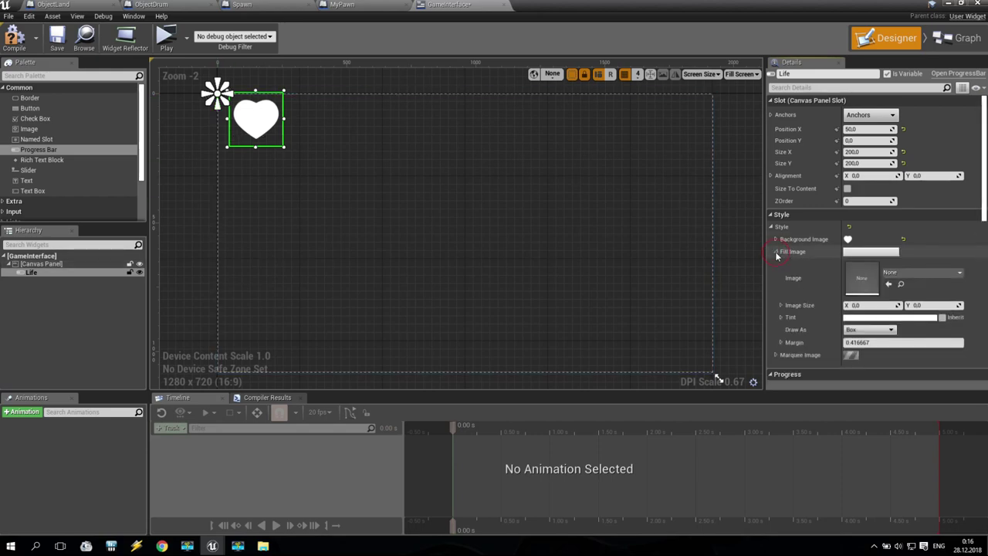
click(902, 285)
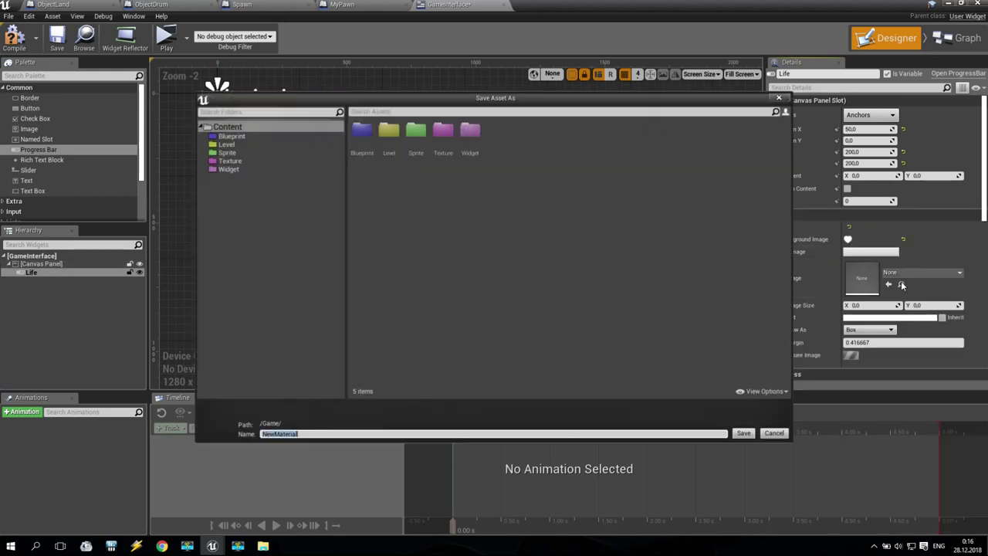
click(775, 433)
click(933, 275)
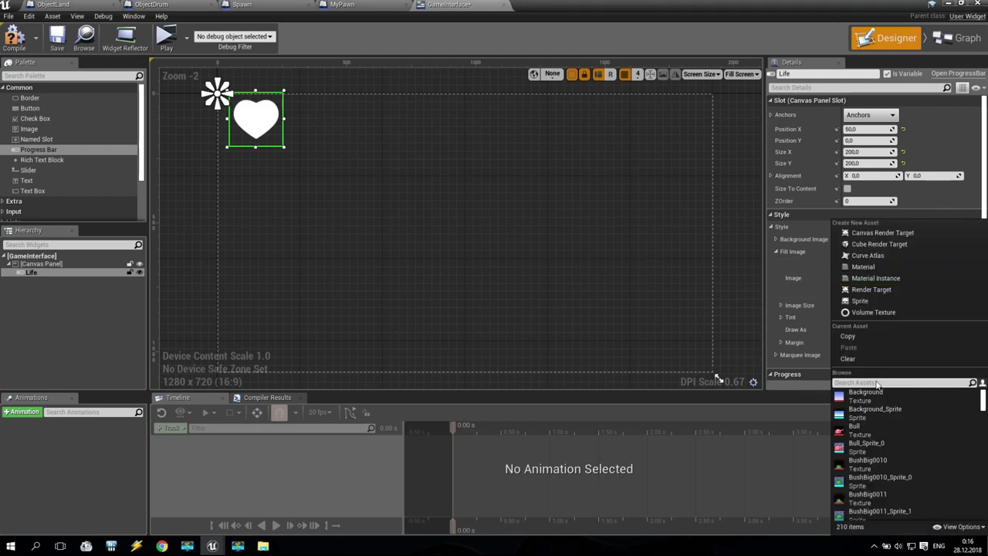
text(ha)
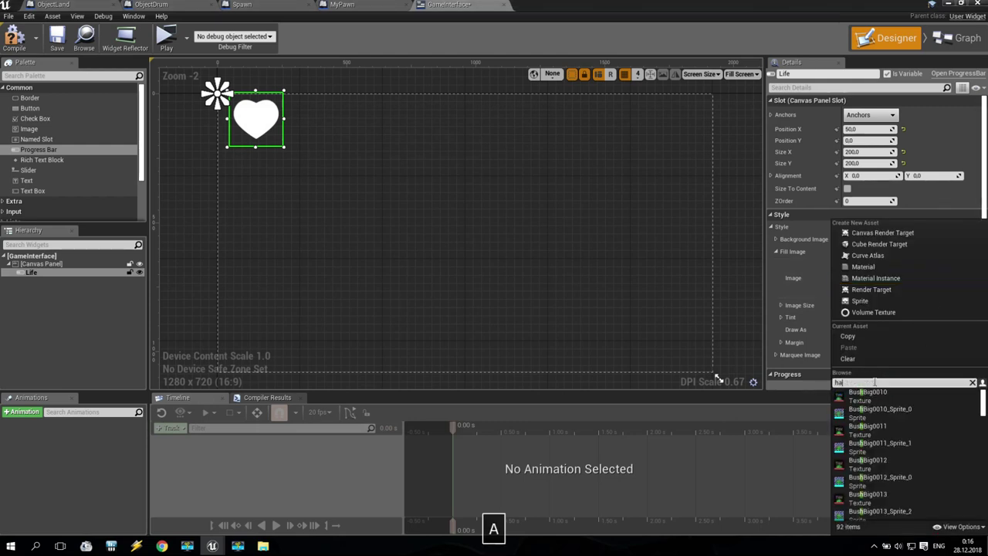
click(861, 395)
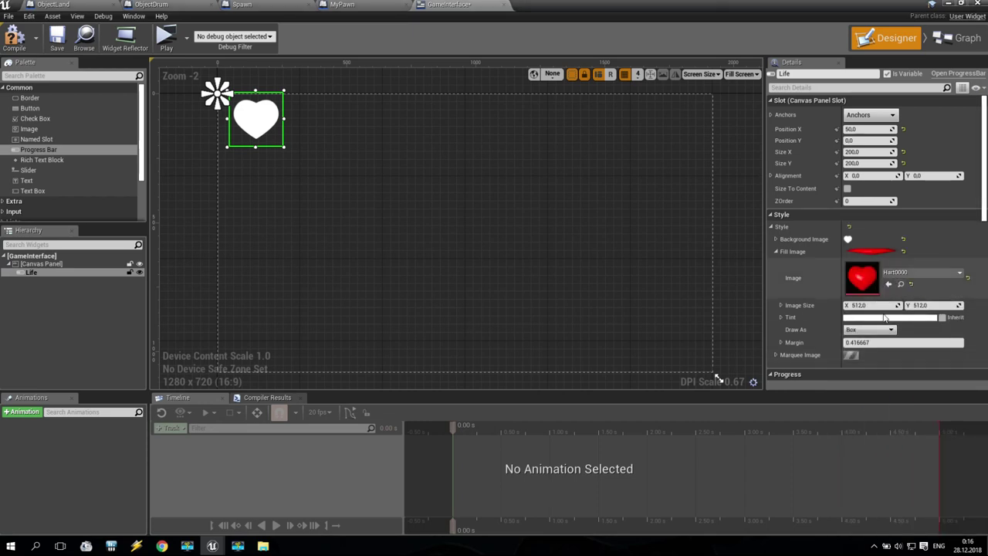
click(869, 330)
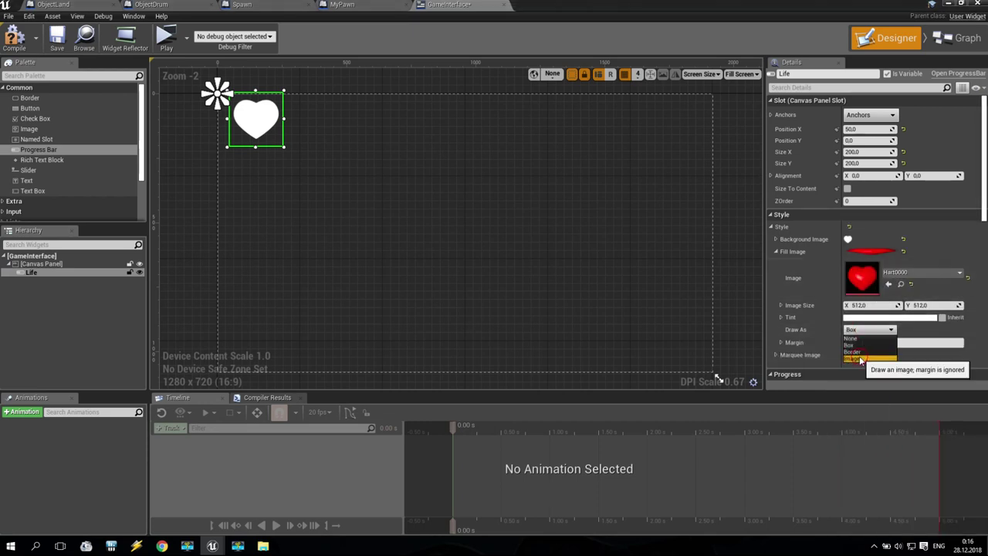
click(860, 360)
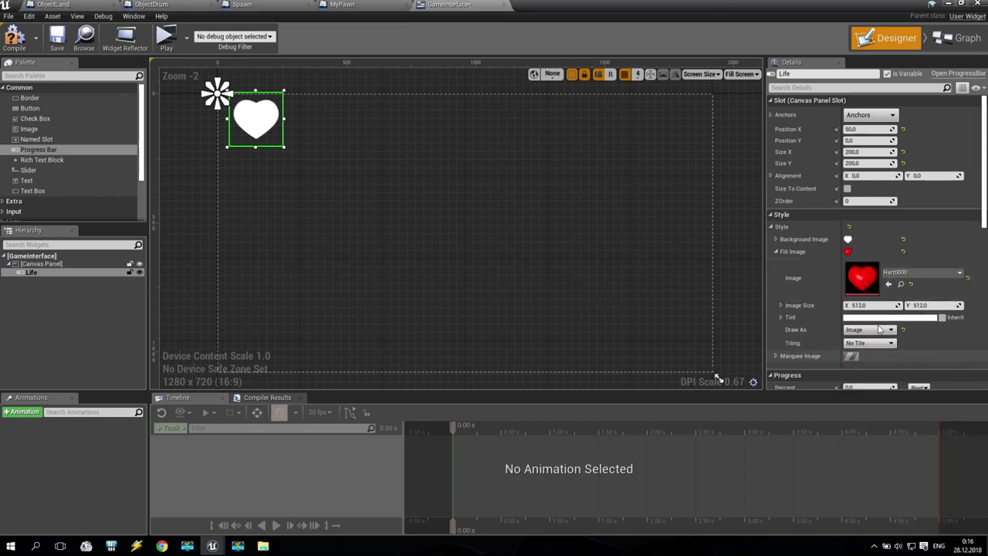
- Set the Life bar's Percent to 1.0 so the heart is fully filled
click(776, 253)
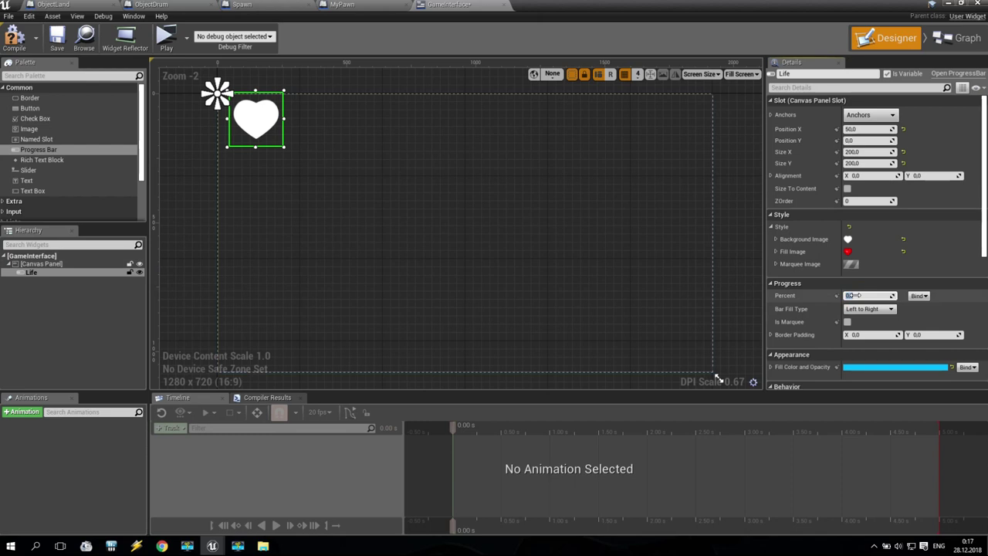
text(1)
key(Return)
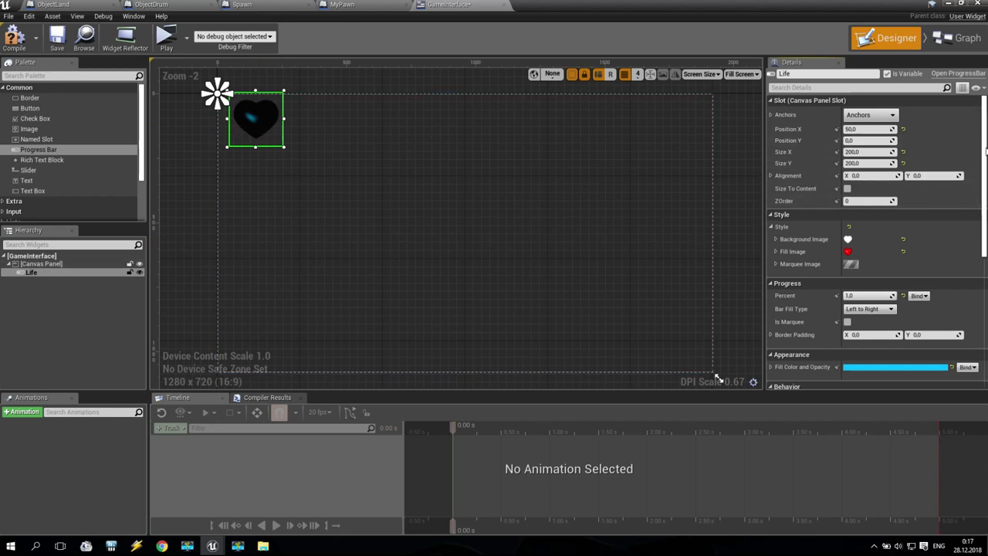
- Adjust the Fill Color and Opacity channels, ending with R, G and B at 0
scroll(888, 154, down, 3)
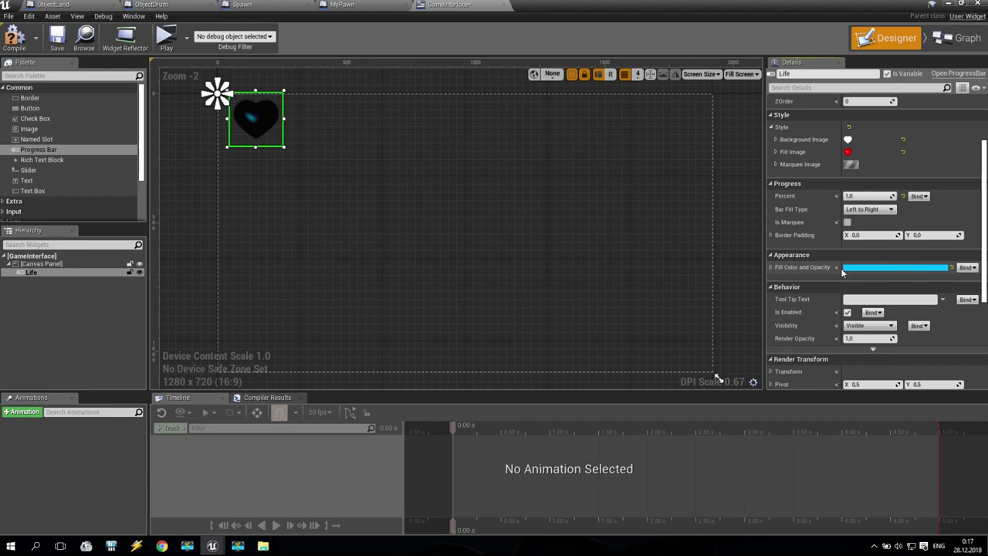
click(776, 267)
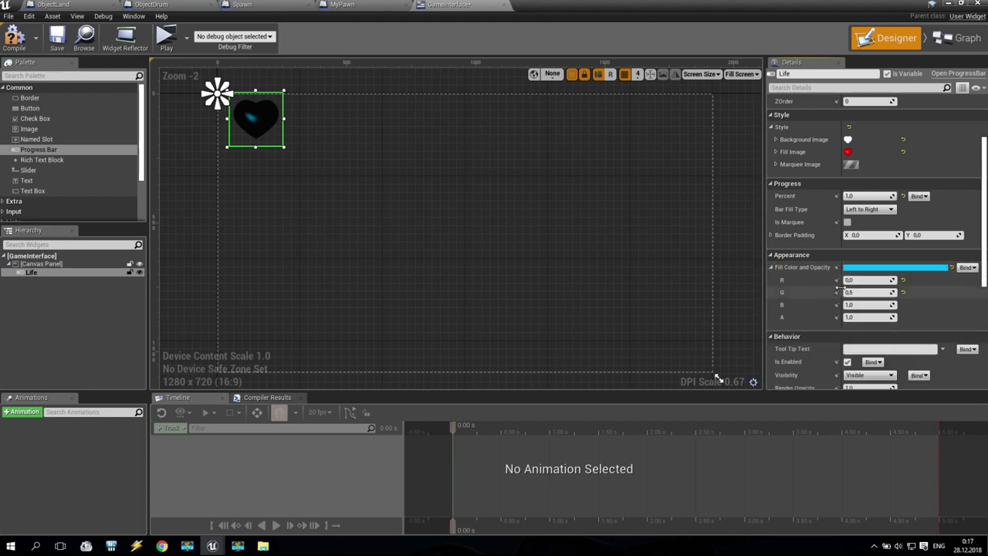
mouse_move(864, 292)
mouse_down()
mouse_move(849, 292)
mouse_move(880, 292)
mouse_move(850, 292)
mouse_move(869, 292)
mouse_up()
click(869, 292)
text(1)
click(864, 280)
text(1)
key(Return)
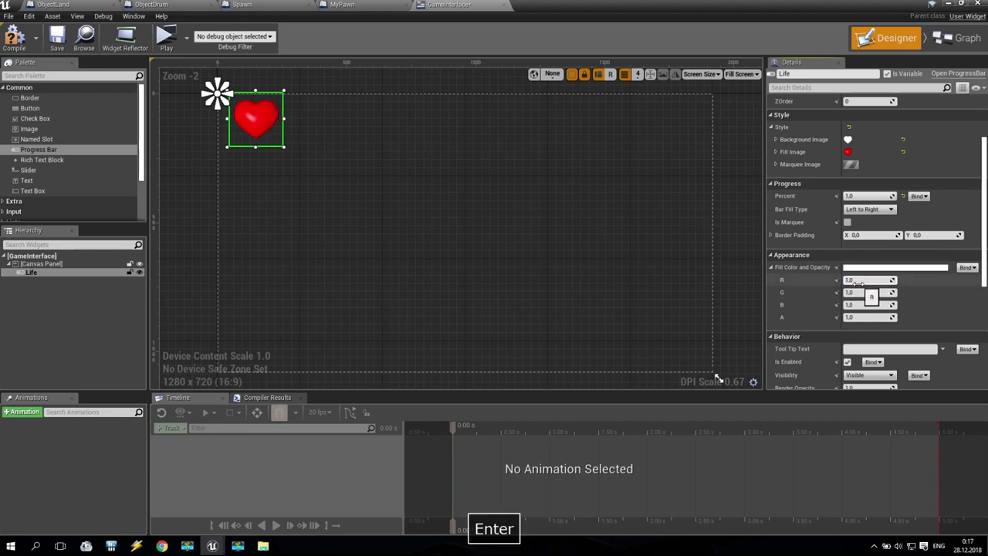
click(859, 305)
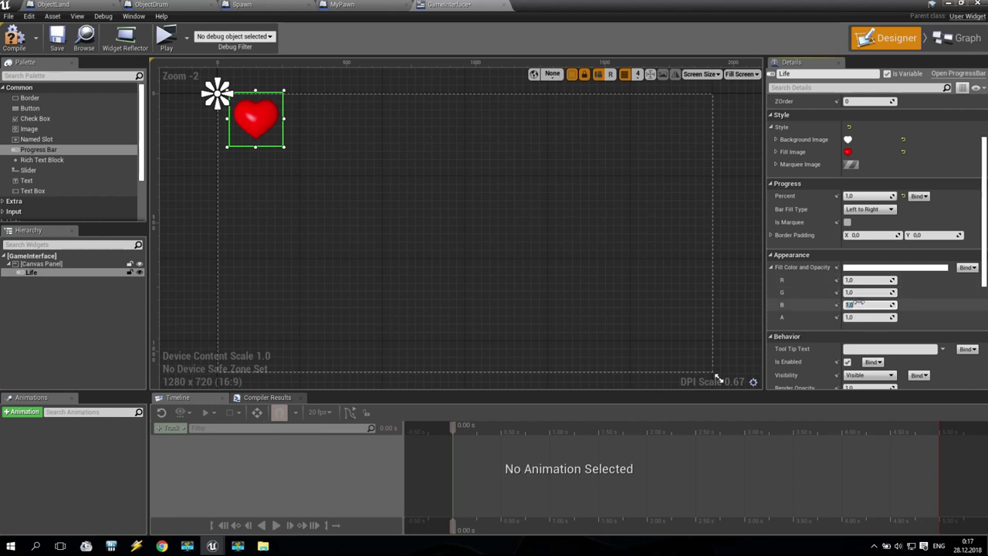
text(0)
click(858, 292)
text(0)
click(859, 280)
text(0)
key(Return)
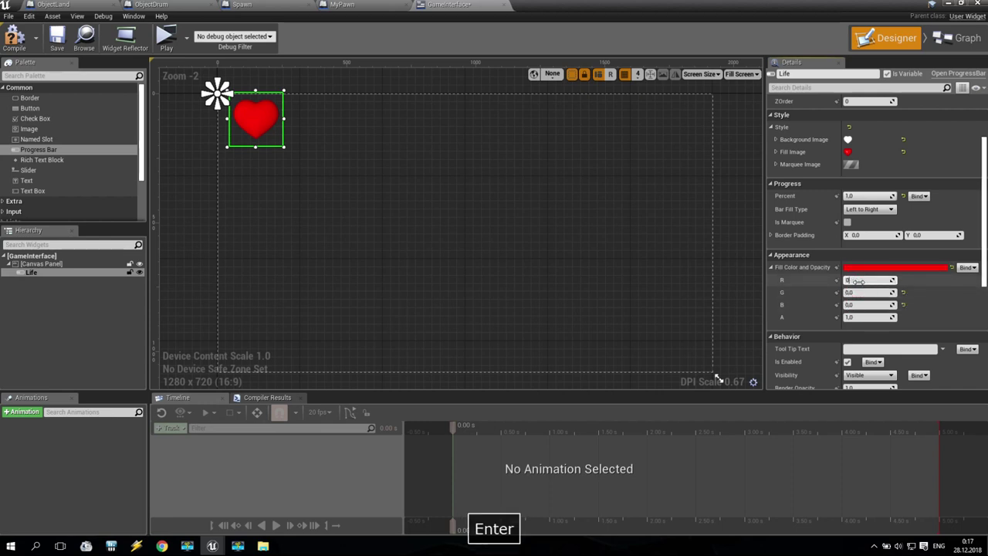
- Restore the fill colour to white with R, G and B at 1.0
click(867, 280)
text(1)
click(863, 292)
text(1)
click(864, 304)
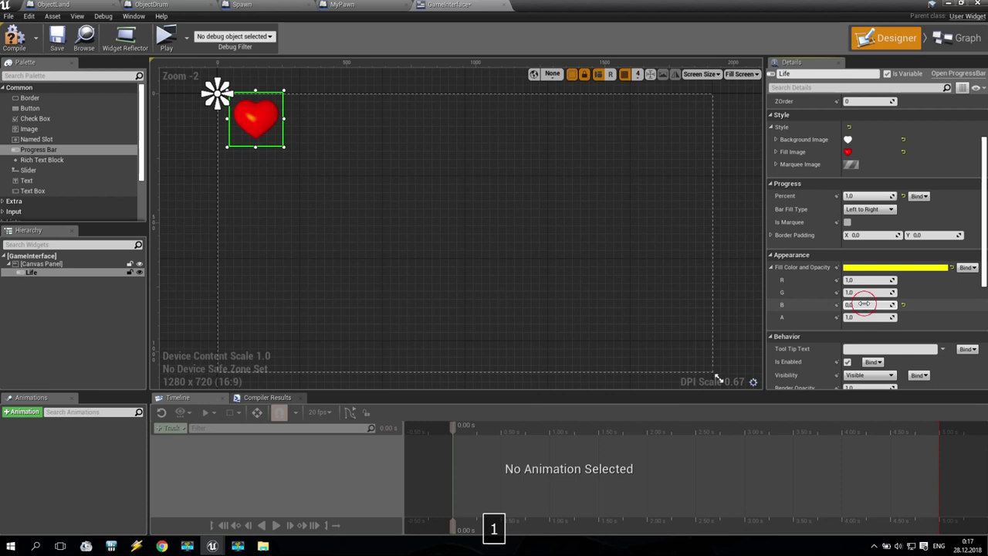
key(Return)
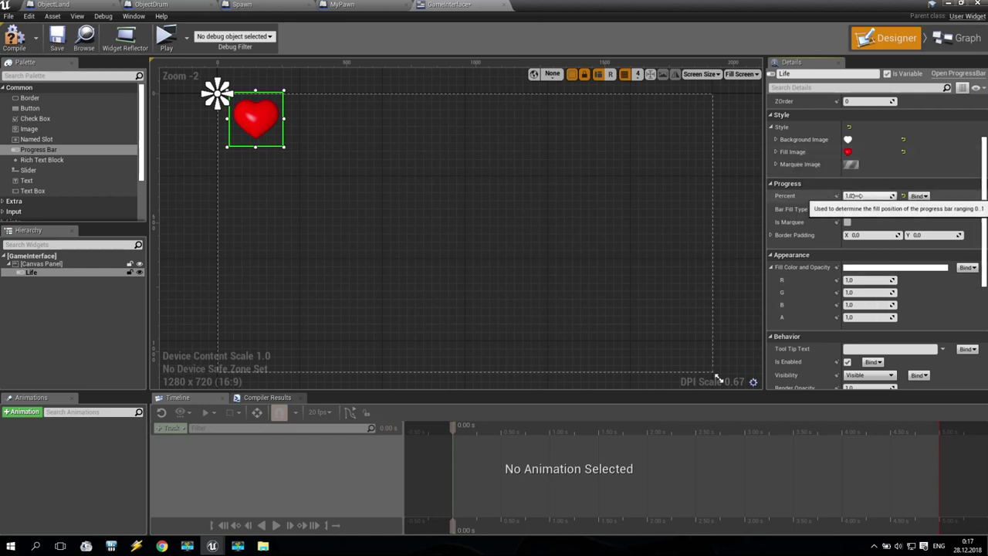
- Preview Percent and fill types, settling on Bar Fill Type Bottom to Top
mouse_move(868, 196)
mouse_down()
mouse_move(853, 195)
mouse_move(864, 195)
mouse_up()
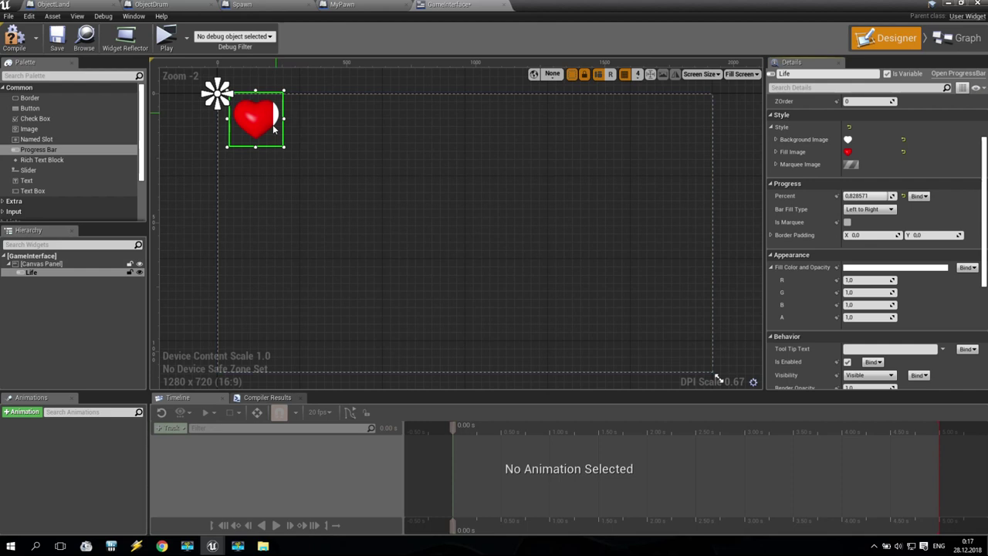
drag(864, 196, 840, 195)
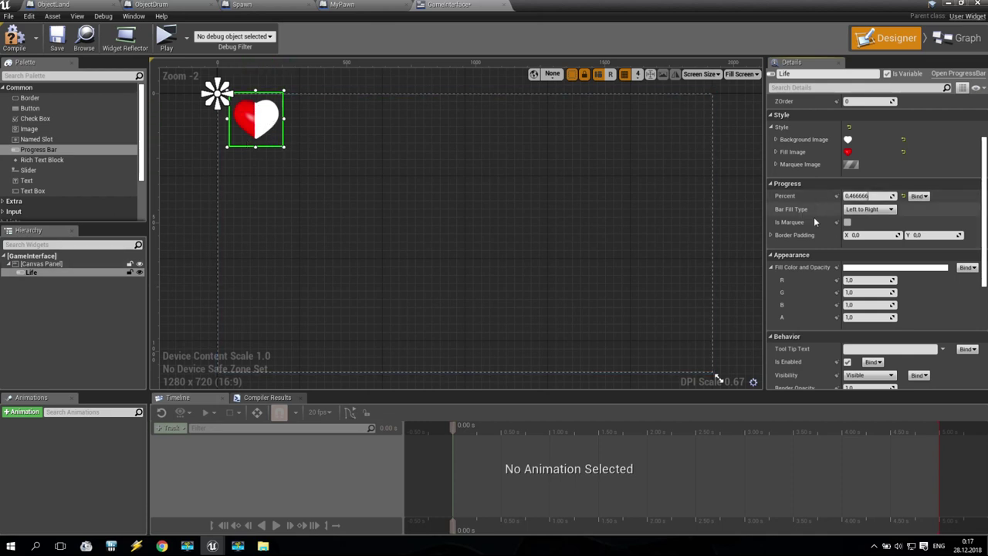
click(882, 210)
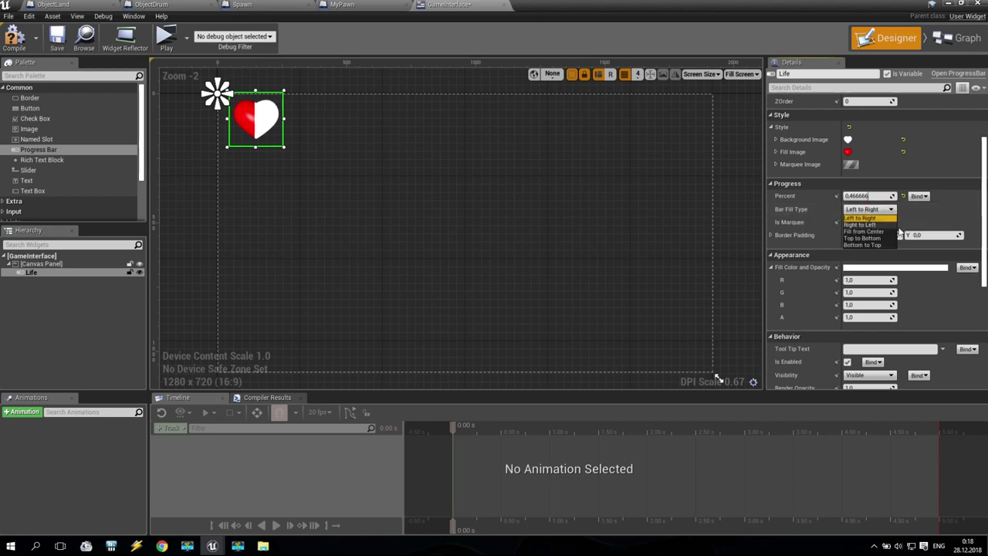
click(888, 231)
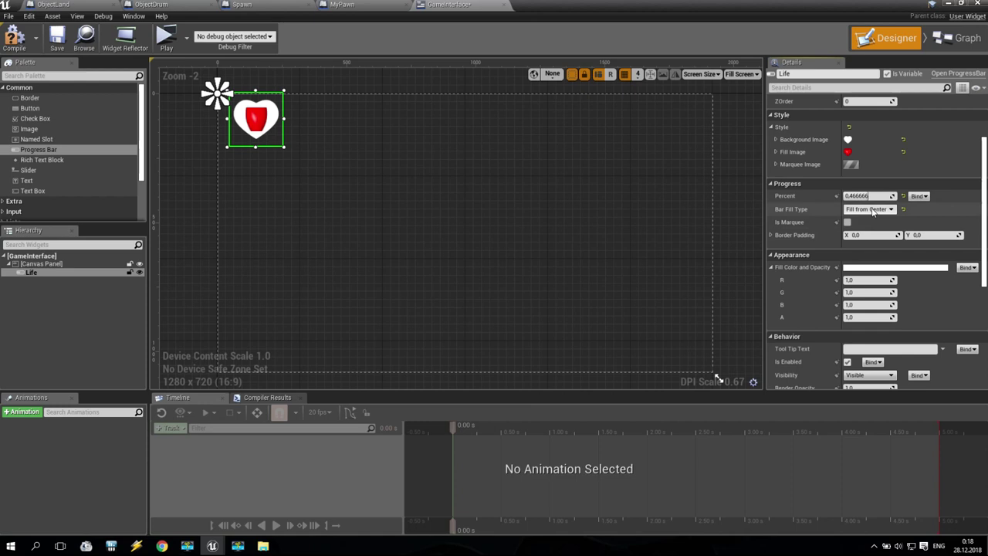
mouse_move(863, 196)
mouse_down()
mouse_move(826, 196)
mouse_move(880, 196)
mouse_up()
click(869, 209)
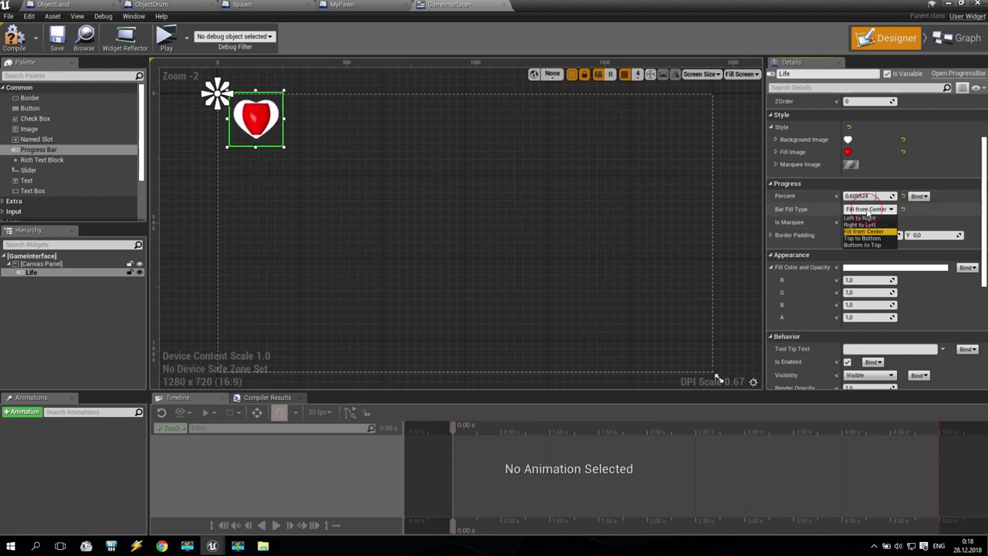
click(863, 237)
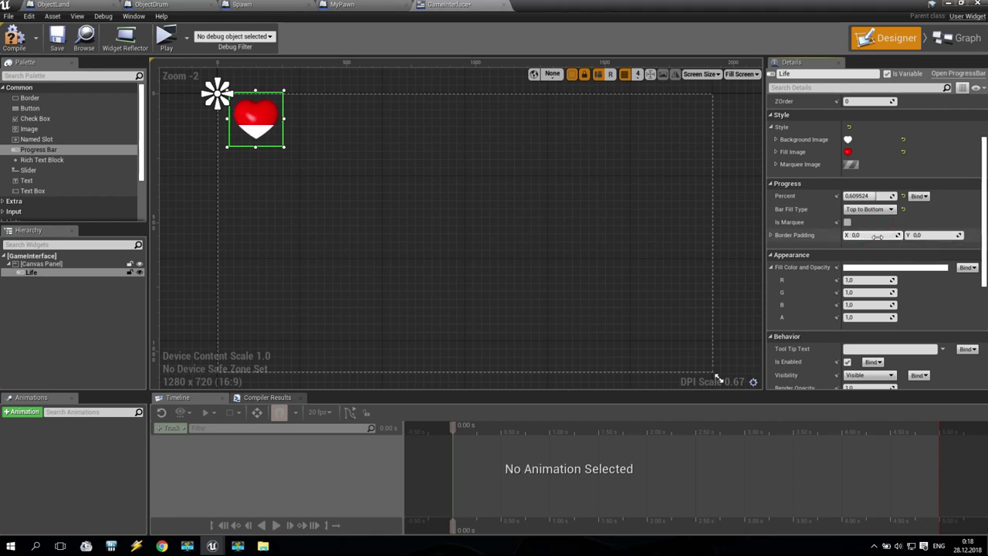
click(866, 209)
click(876, 243)
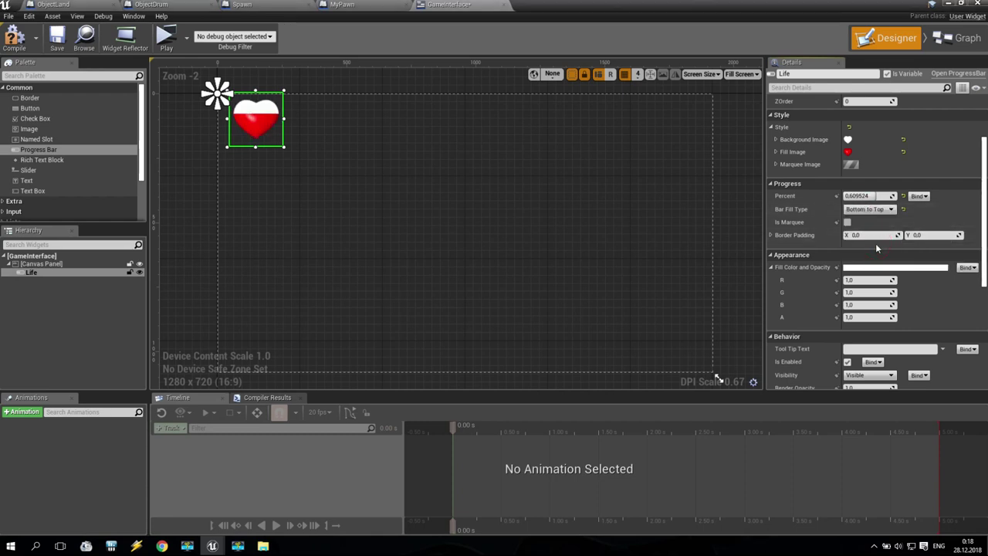
mouse_move(869, 196)
mouse_down()
mouse_move(857, 196)
mouse_move(884, 196)
mouse_up()
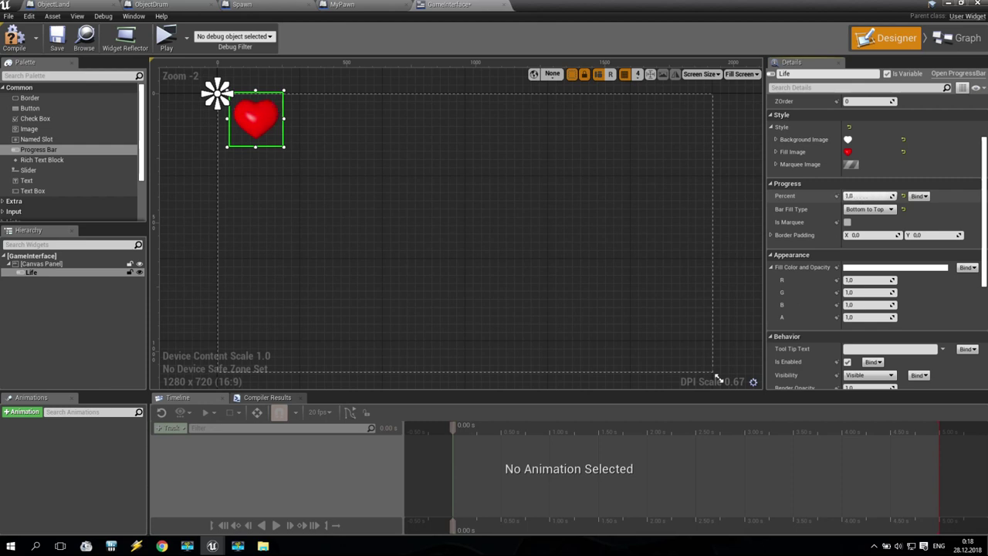